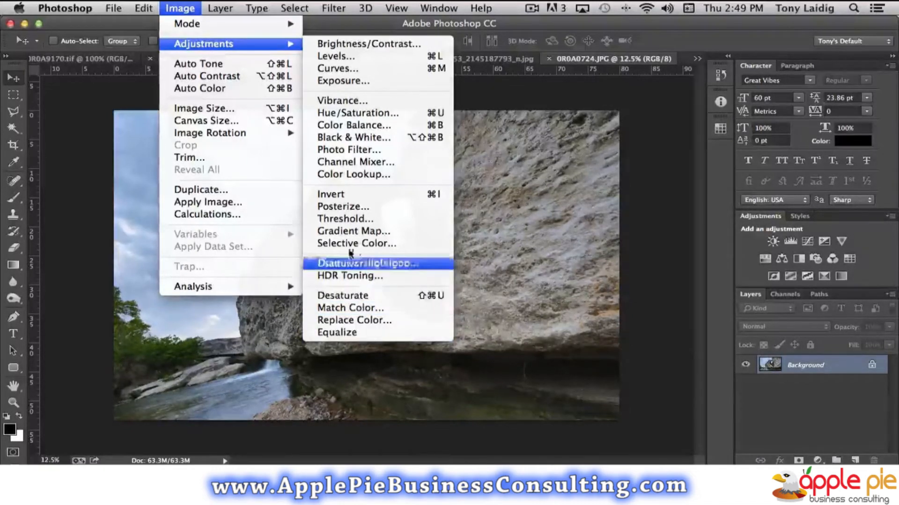
# Open Brightness/Contrast and try brightness at -5 and back at 0, followed by contrast at -33 and 4
pyautogui.click(394, 43)
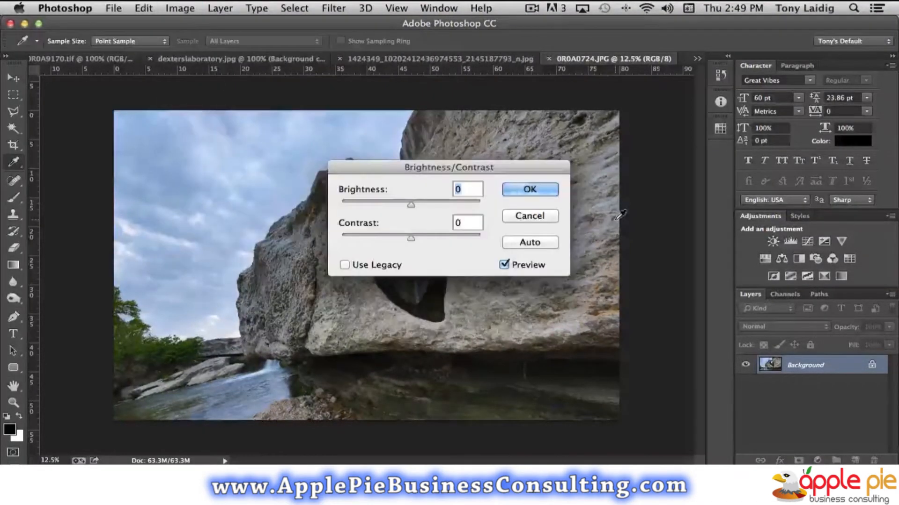
pyautogui.moveTo(487, 159); pyautogui.dragTo(633, 127)
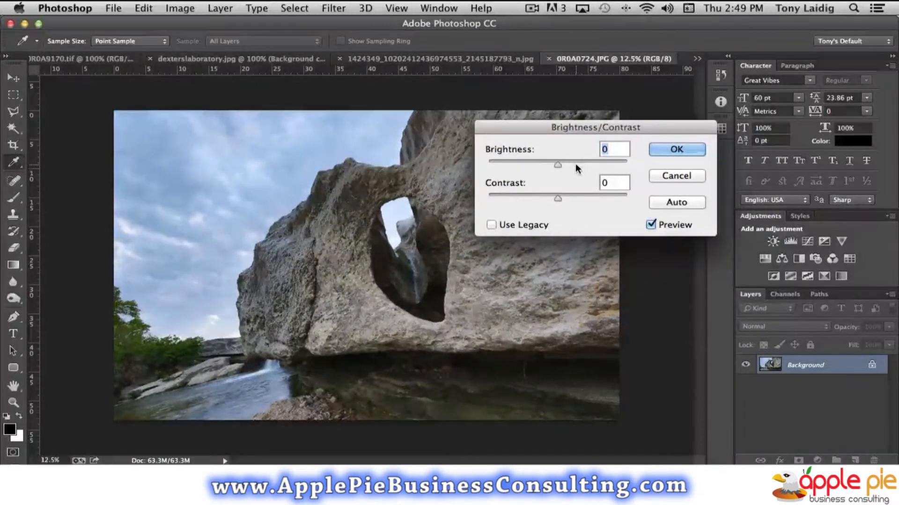
pyautogui.moveTo(557, 165)
pyautogui.mouseDown()
pyautogui.moveTo(594, 165)
pyautogui.moveTo(521, 167)
pyautogui.moveTo(555, 166)
pyautogui.mouseUp()
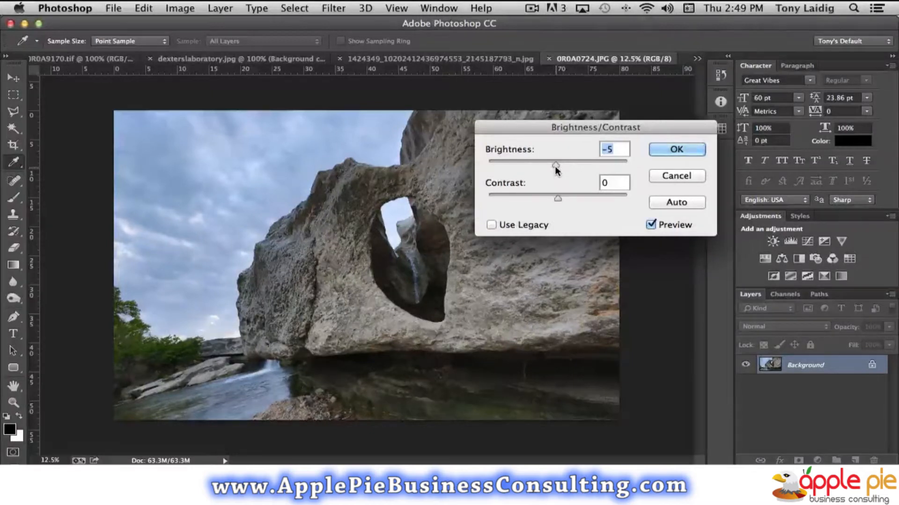
pyautogui.moveTo(555, 166); pyautogui.dragTo(557, 164)
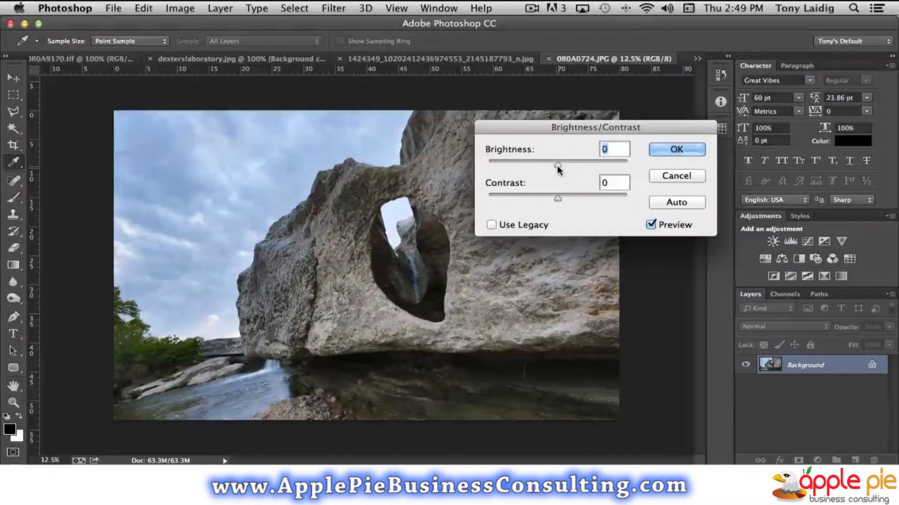
pyautogui.moveTo(557, 197); pyautogui.dragTo(512, 203)
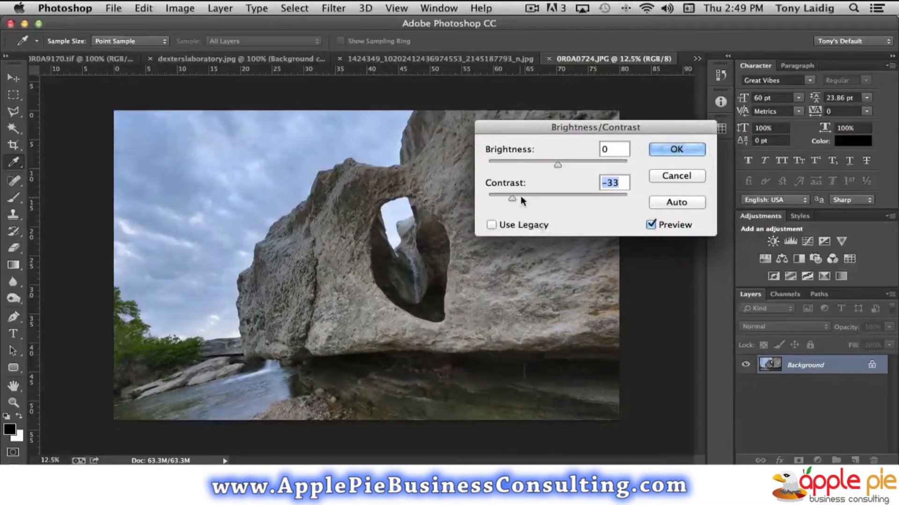
pyautogui.moveTo(512, 198); pyautogui.dragTo(560, 199)
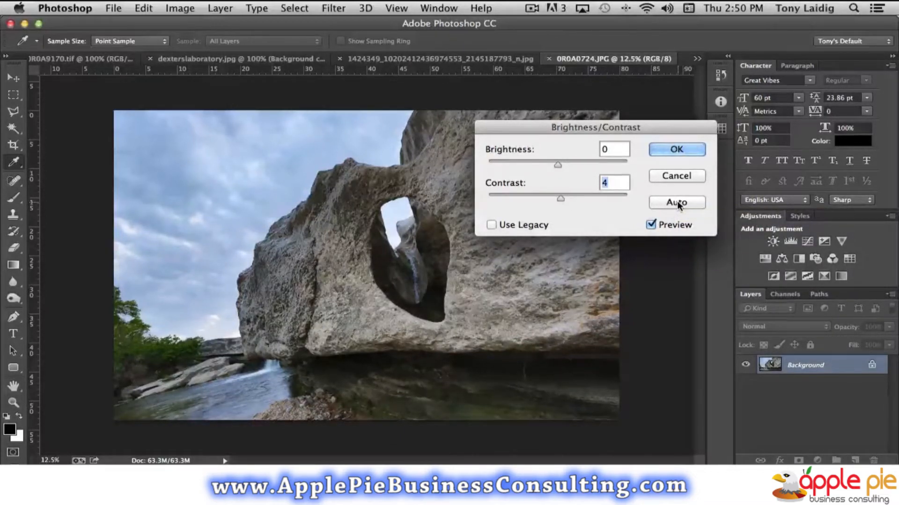
# Try the automatic brightness and contrast correction with contrast lowered to 7, and cancel the adjustment
pyautogui.click(677, 204)
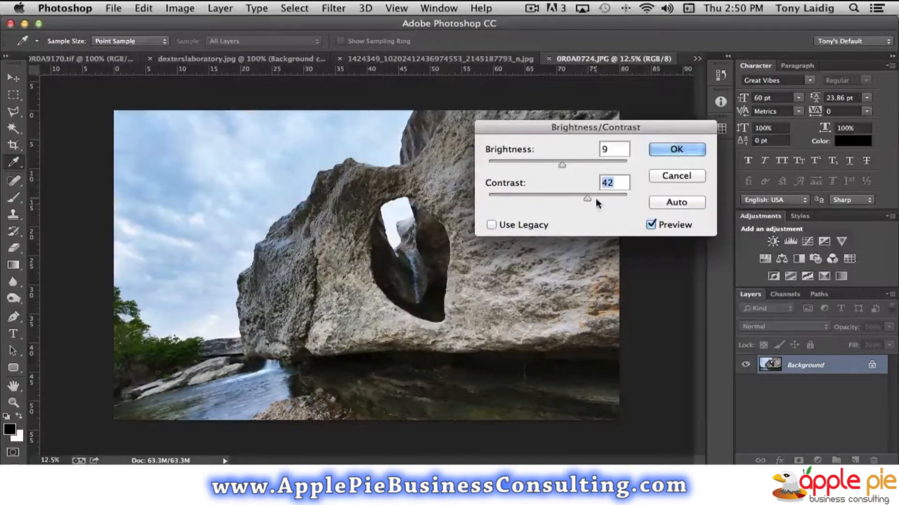
pyautogui.moveTo(587, 199); pyautogui.dragTo(561, 200)
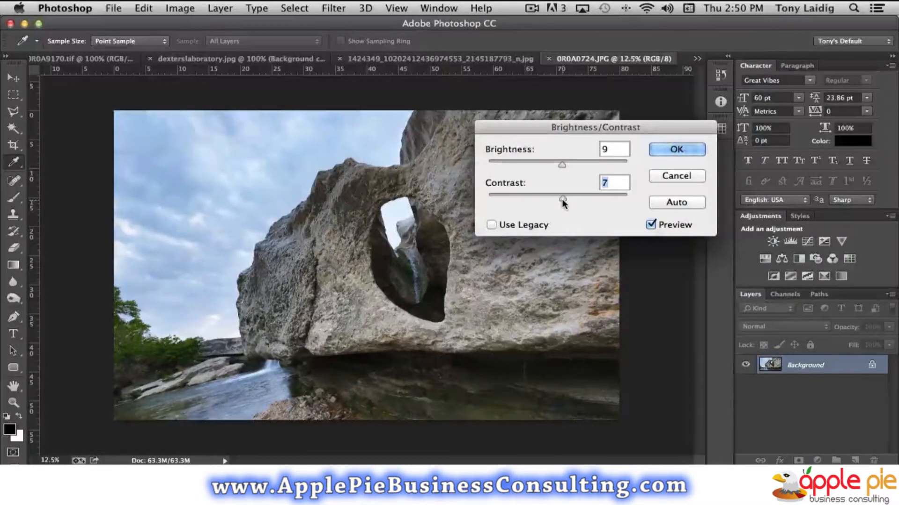
pyautogui.click(676, 177)
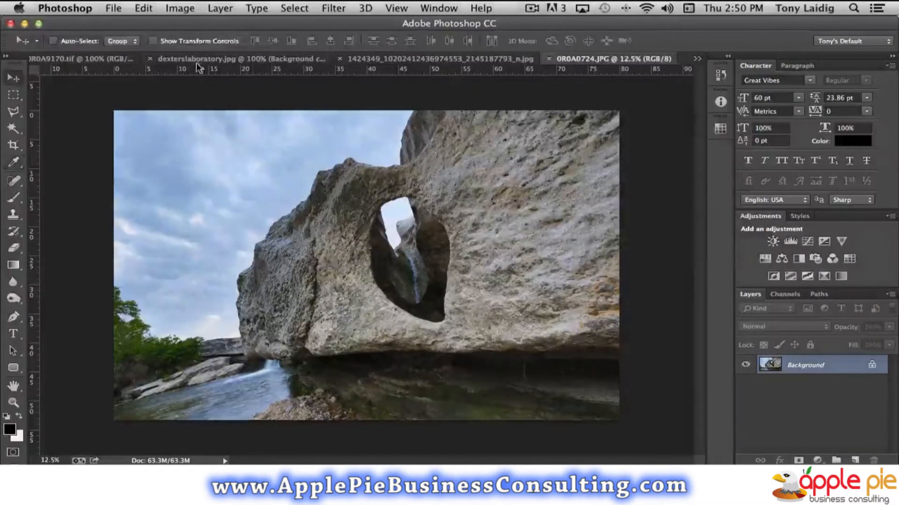
# Open the Levels adjustment and examine its available presets and the RGB, Red, Green and Blue channel choices
pyautogui.click(179, 8)
pyautogui.moveTo(203, 44)
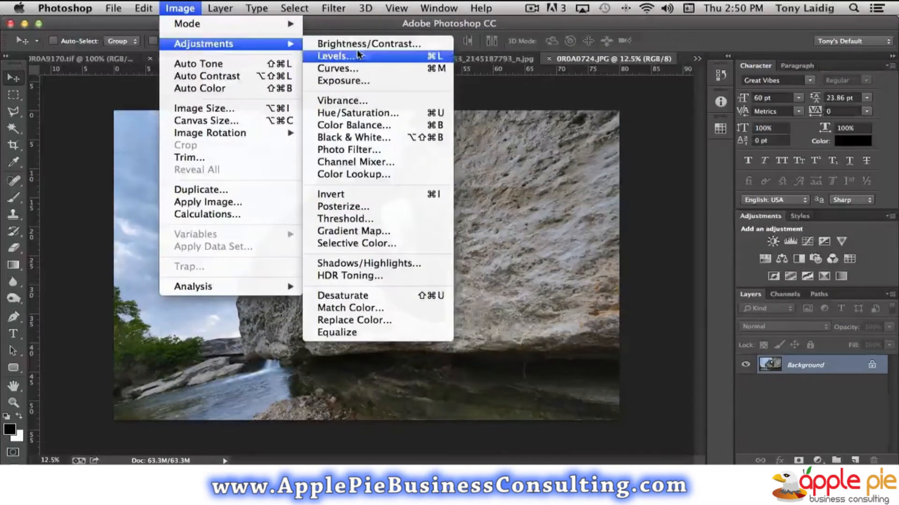
pyautogui.click(351, 55)
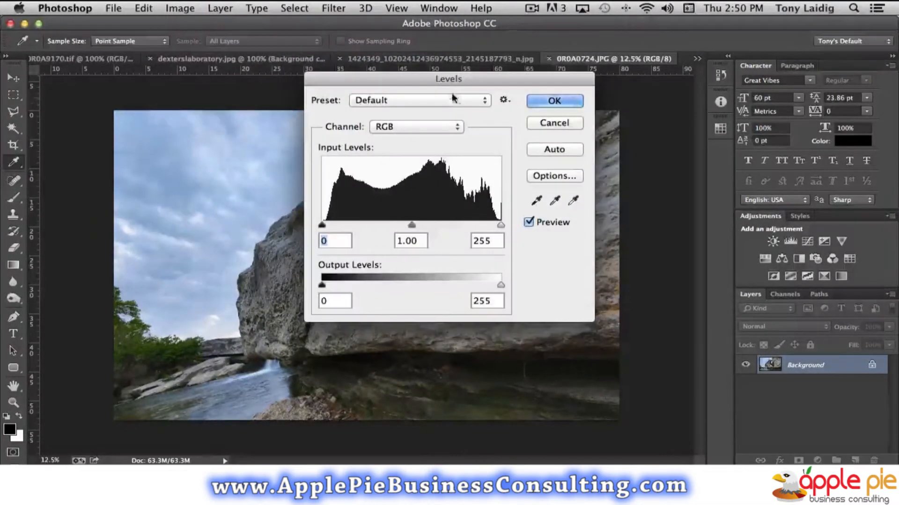
pyautogui.moveTo(447, 80); pyautogui.dragTo(559, 81)
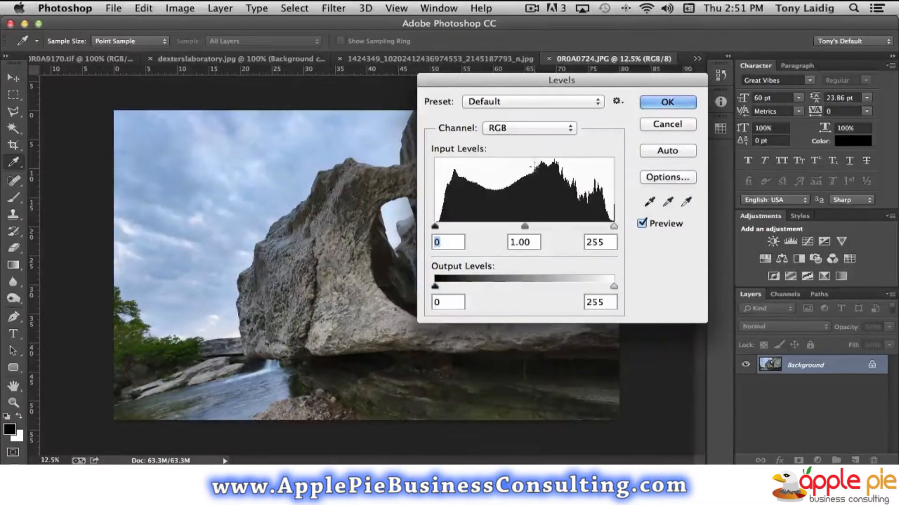
pyautogui.click(564, 101)
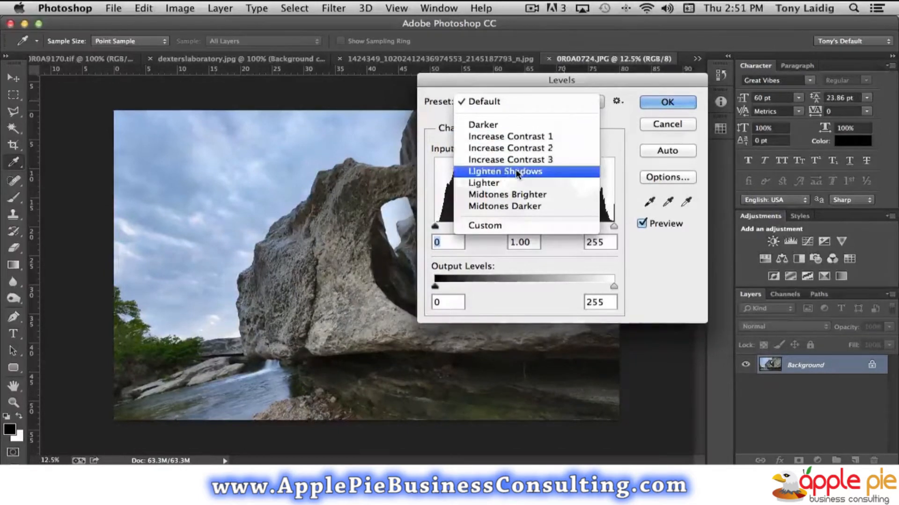
pyautogui.click(434, 118)
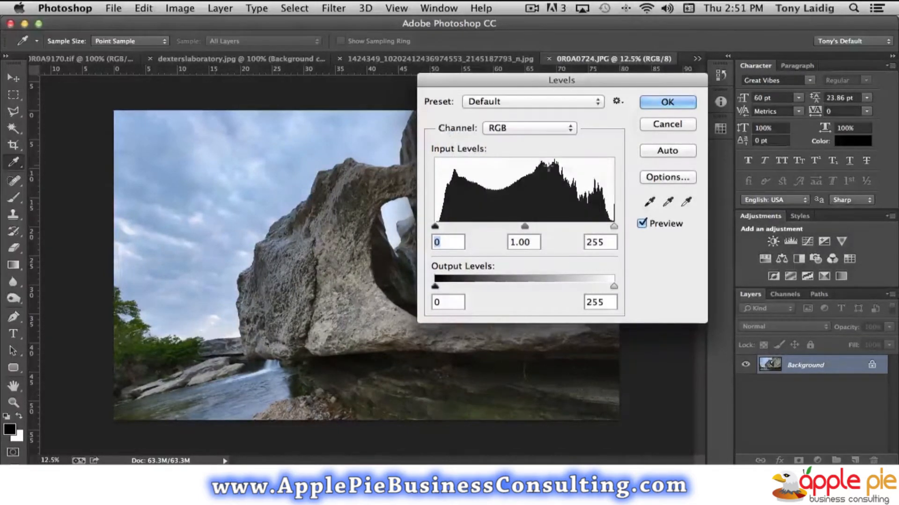
pyautogui.click(524, 131)
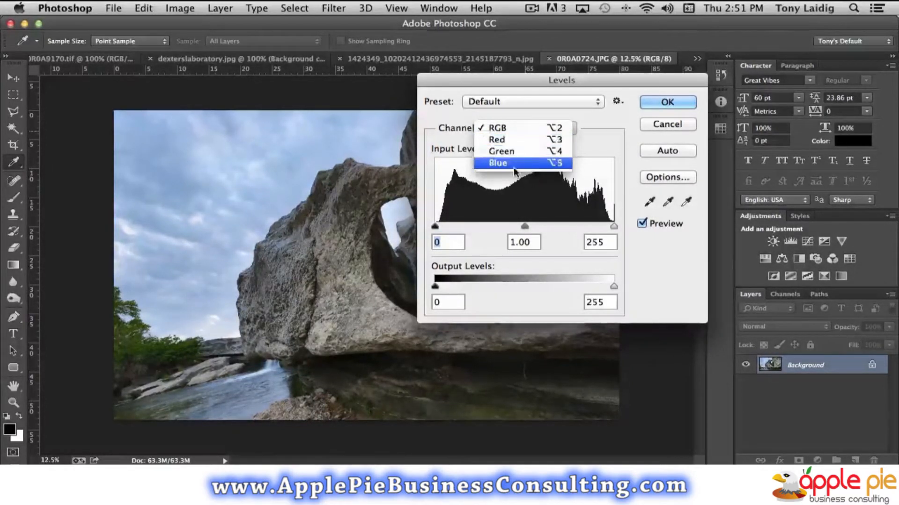
pyautogui.click(651, 255)
# Check the target shadow color assigned to the Levels black point eyedropper without changing it
pyautogui.click(674, 204)
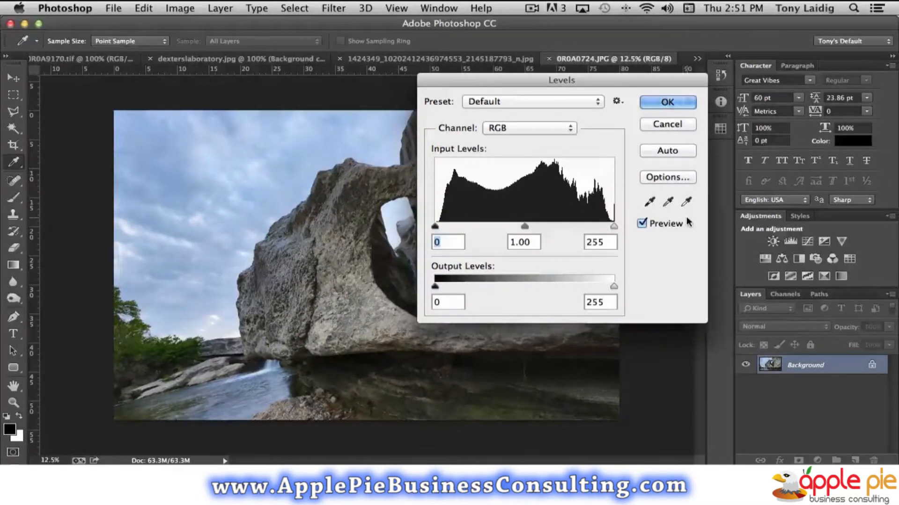
pyautogui.doubleClick(647, 201)
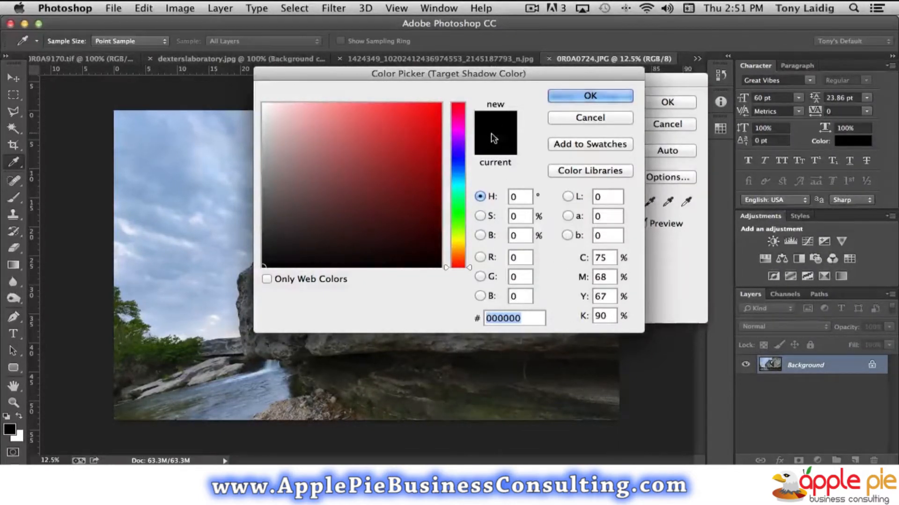
pyautogui.click(590, 118)
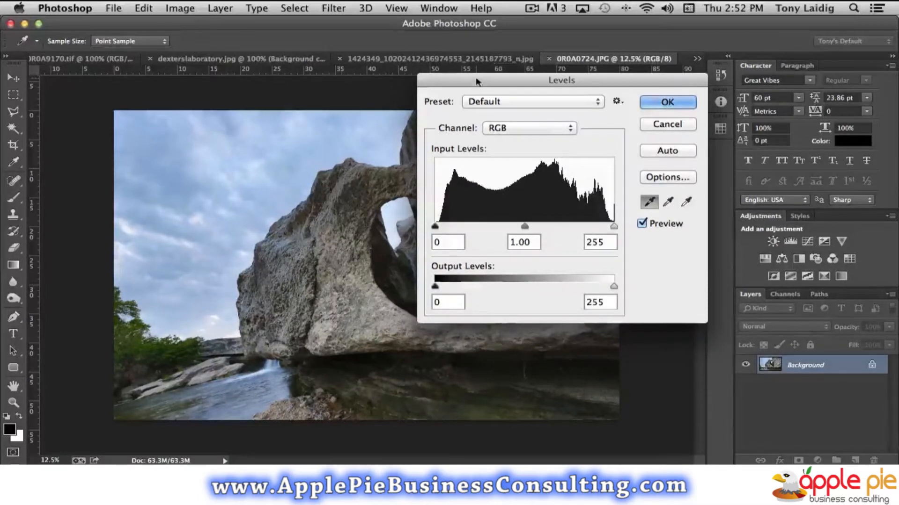
# Try sampling black points in the rock's dark opening and on its bright face using the Levels black point eyedropper
pyautogui.moveTo(480, 80); pyautogui.dragTo(681, 56)
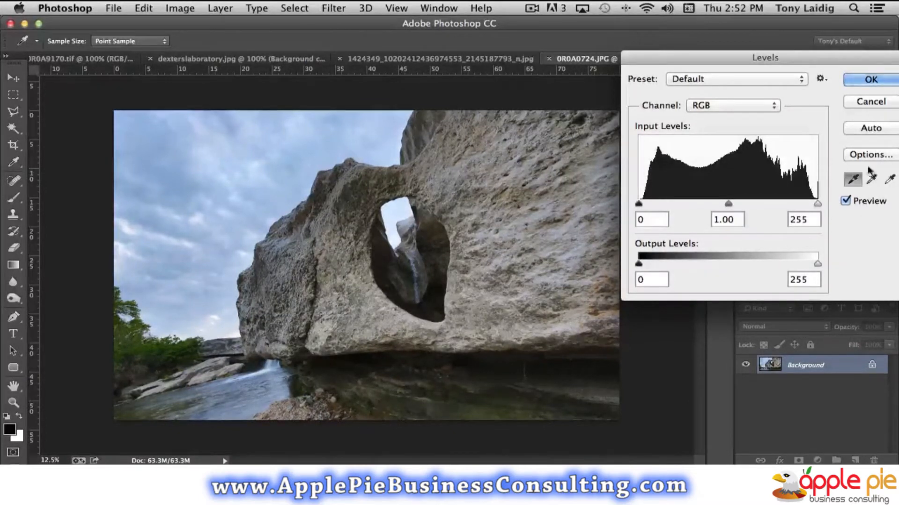
pyautogui.click(400, 301)
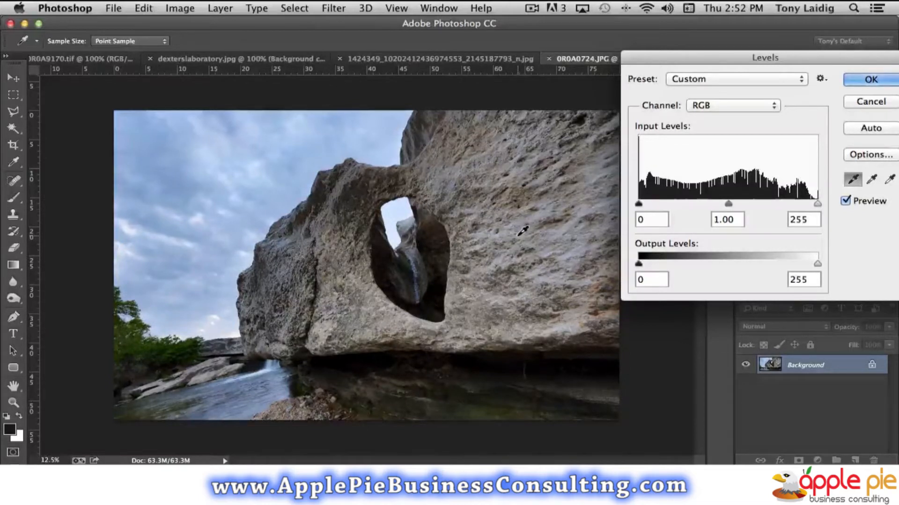
pyautogui.click(523, 230)
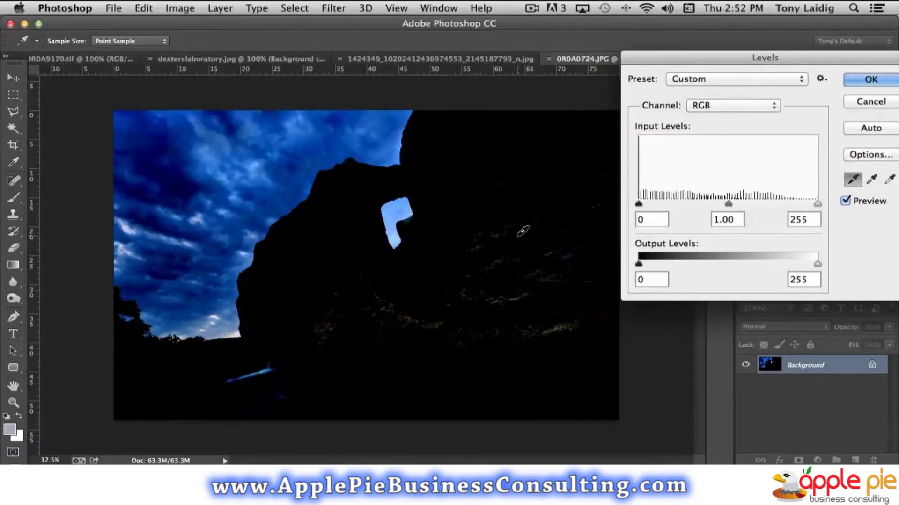
pyautogui.click(429, 306)
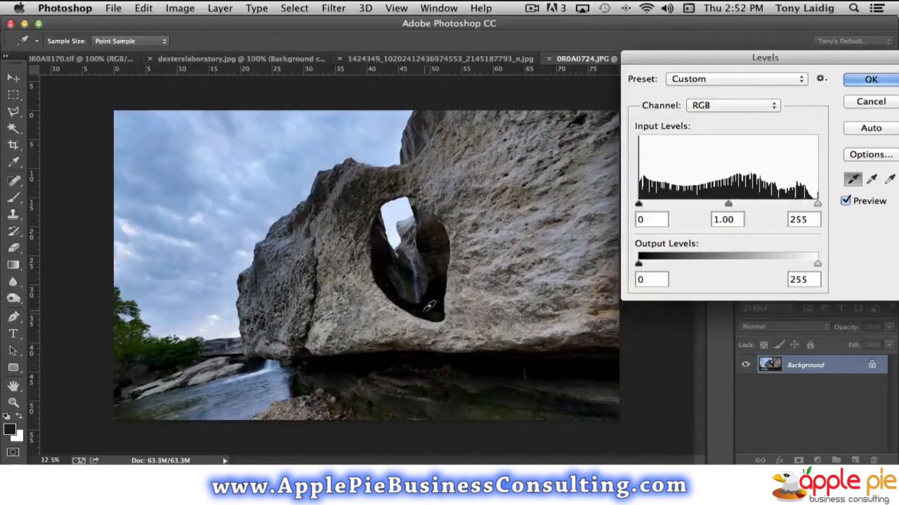
# Try 98b6d8, sampled from the blue sky, as the target highlight color of the Levels white point eyedropper
pyautogui.moveTo(765, 57); pyautogui.dragTo(656, 49)
pyautogui.click(781, 172)
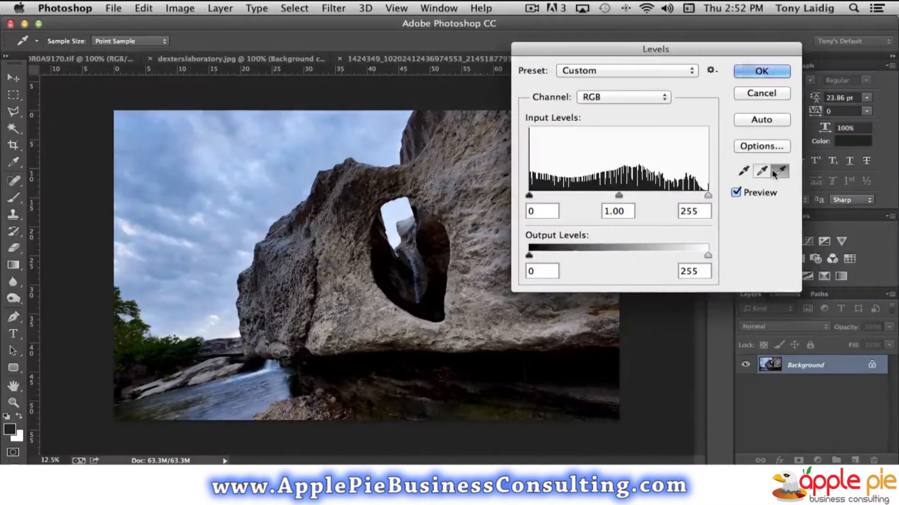
pyautogui.doubleClick(779, 171)
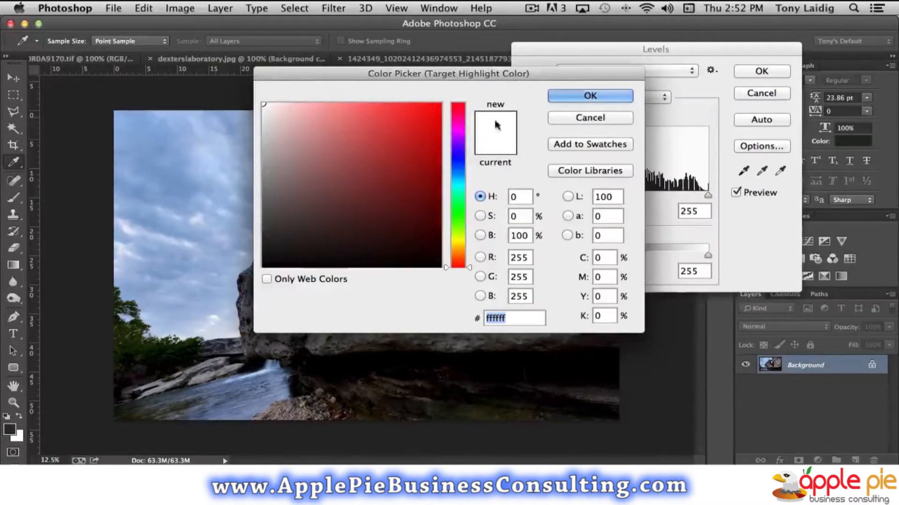
pyautogui.click(130, 226)
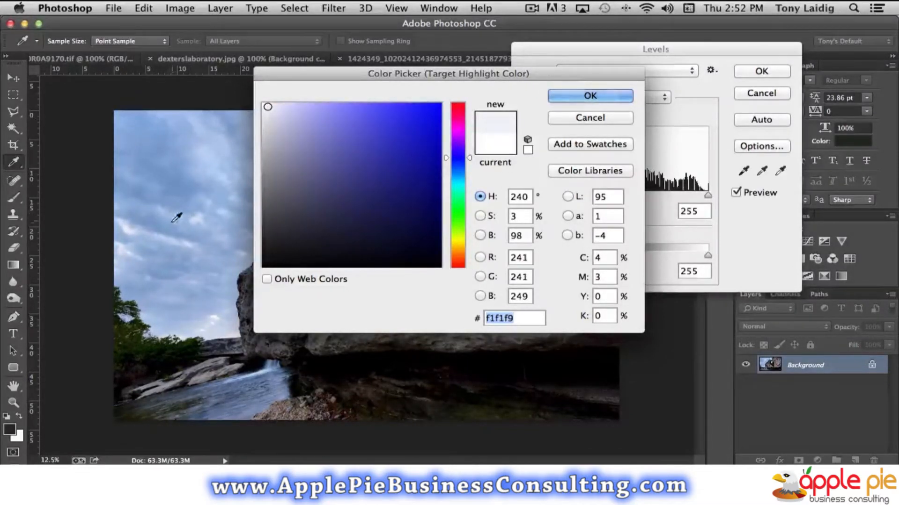
pyautogui.click(183, 195)
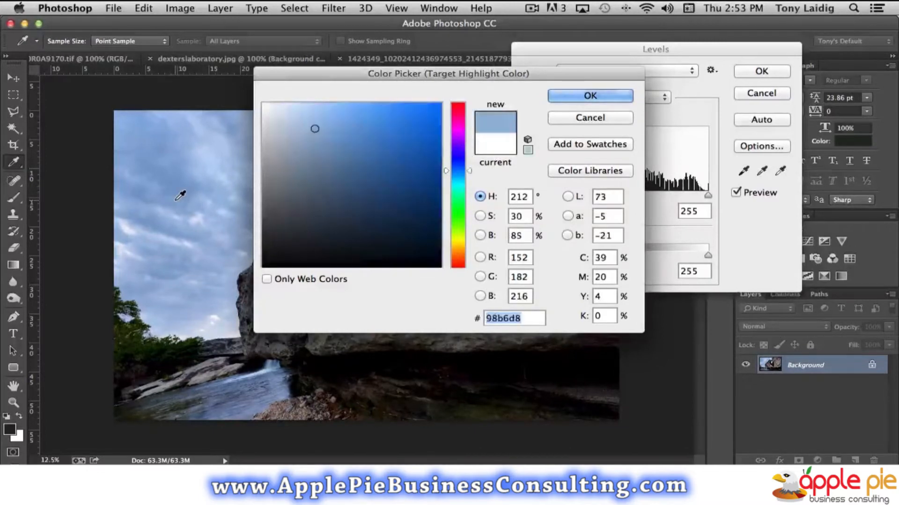
pyautogui.click(602, 95)
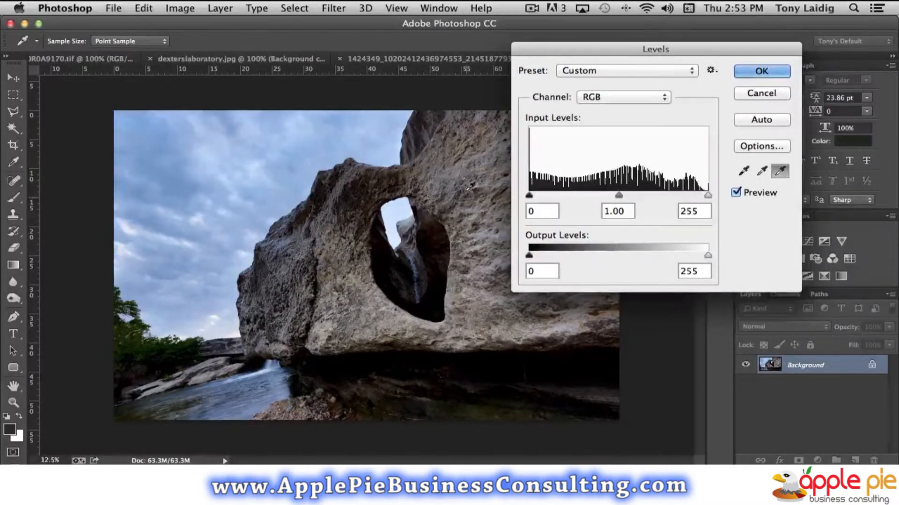
# Try sampling white points at several spots on the rock face and in the sky, and cancel the Levels adjustment
pyautogui.click(461, 176)
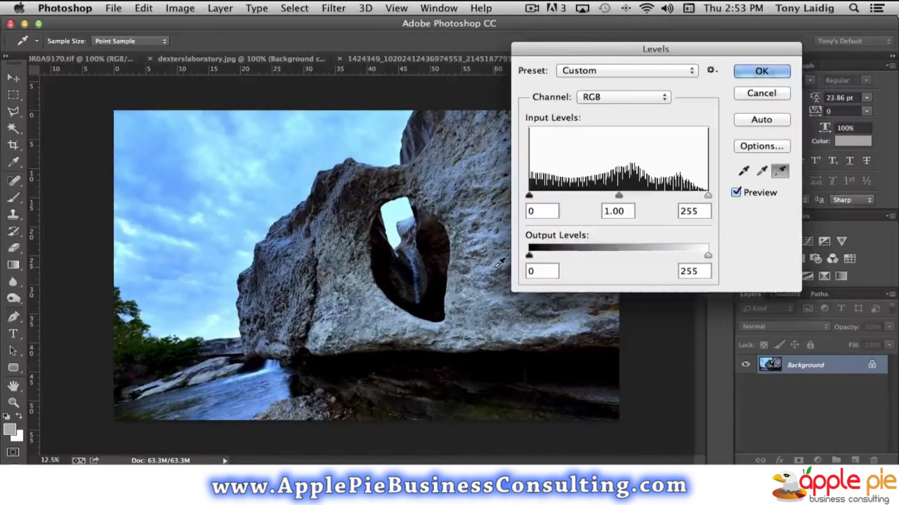
pyautogui.click(499, 261)
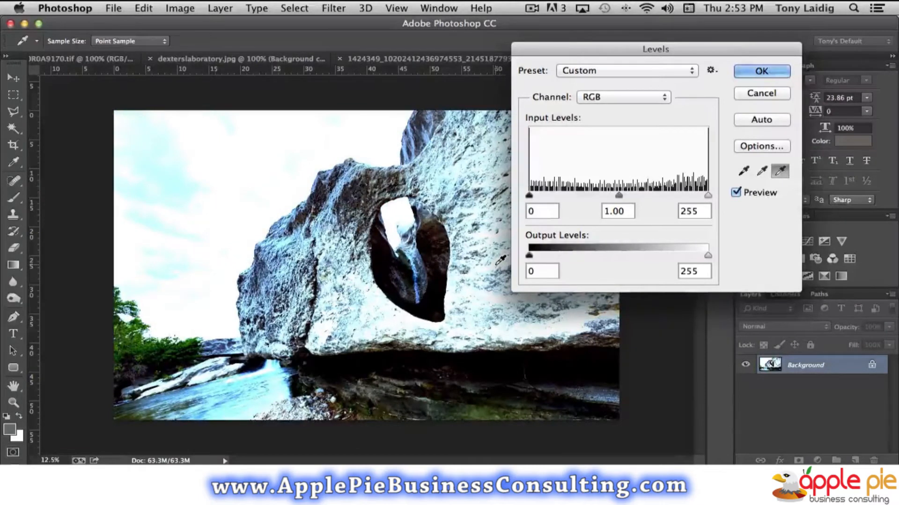
pyautogui.click(487, 284)
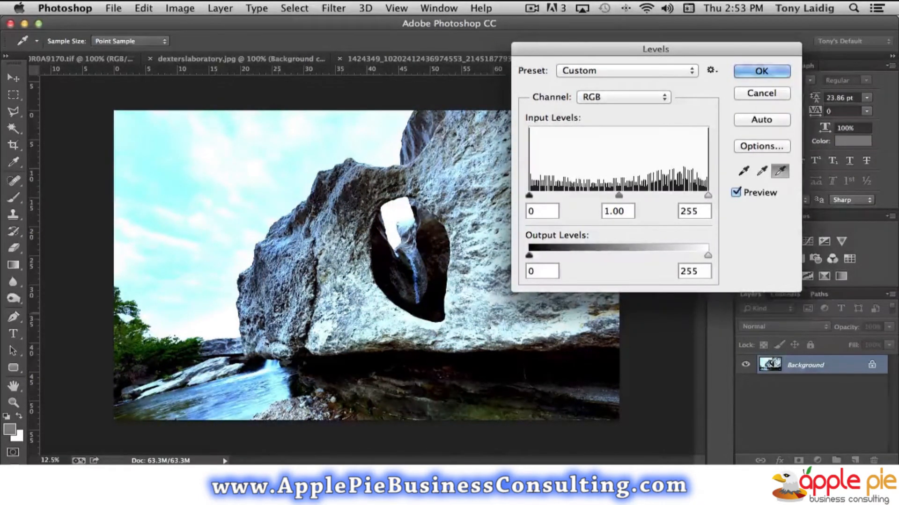
pyautogui.click(159, 259)
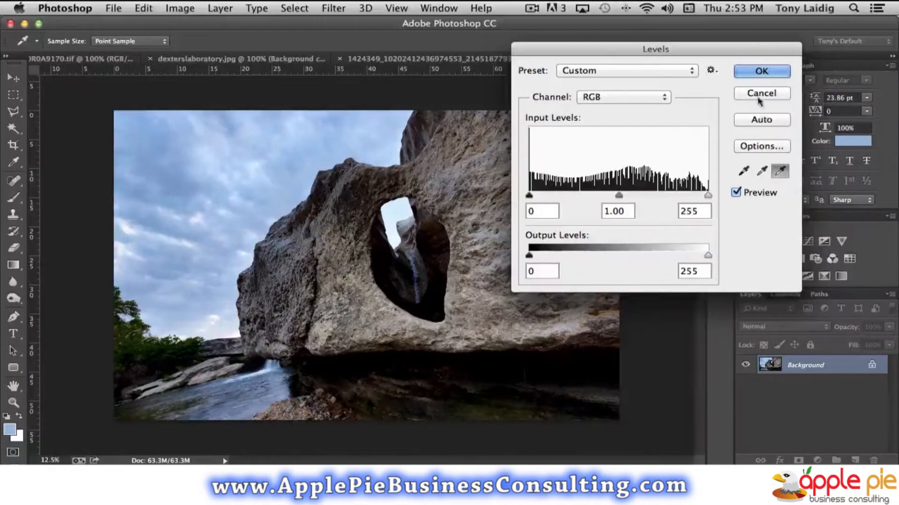
pyautogui.click(767, 92)
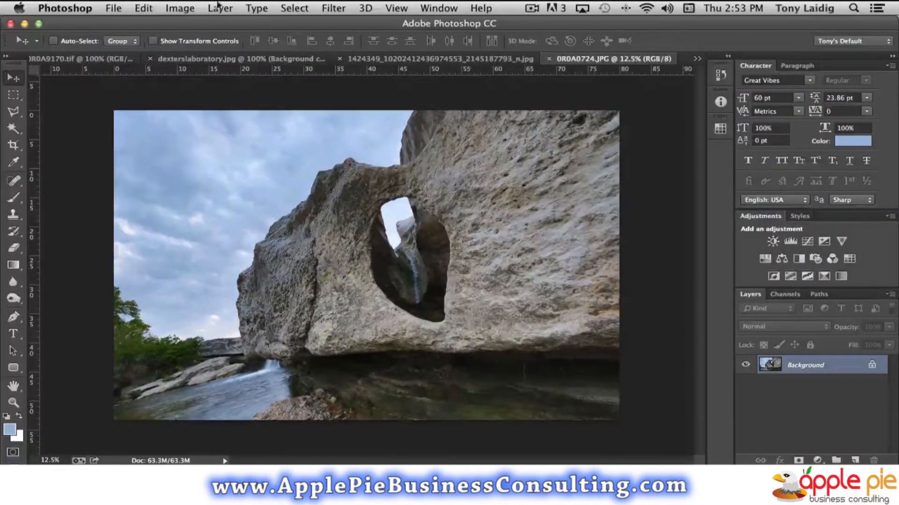
# Open the Levels adjustment for the rock and river photo
pyautogui.click(180, 8)
pyautogui.moveTo(188, 23)
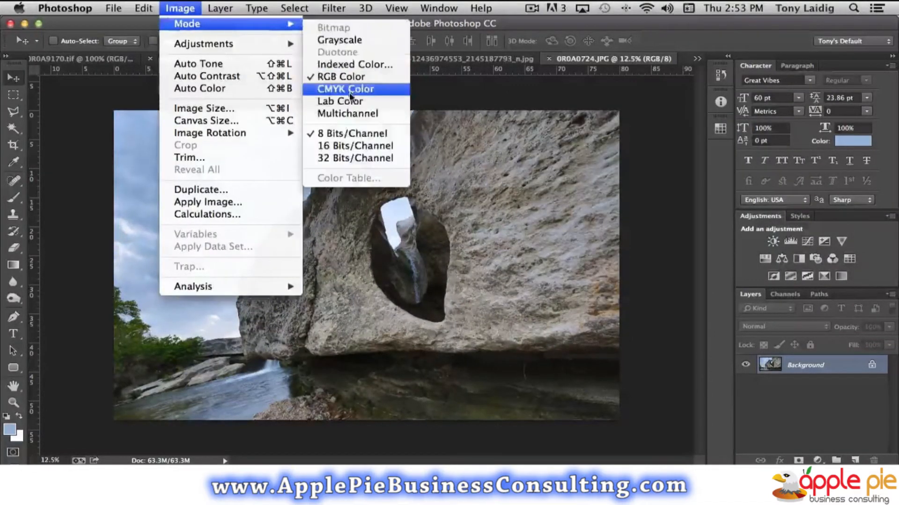
pyautogui.moveTo(210, 46)
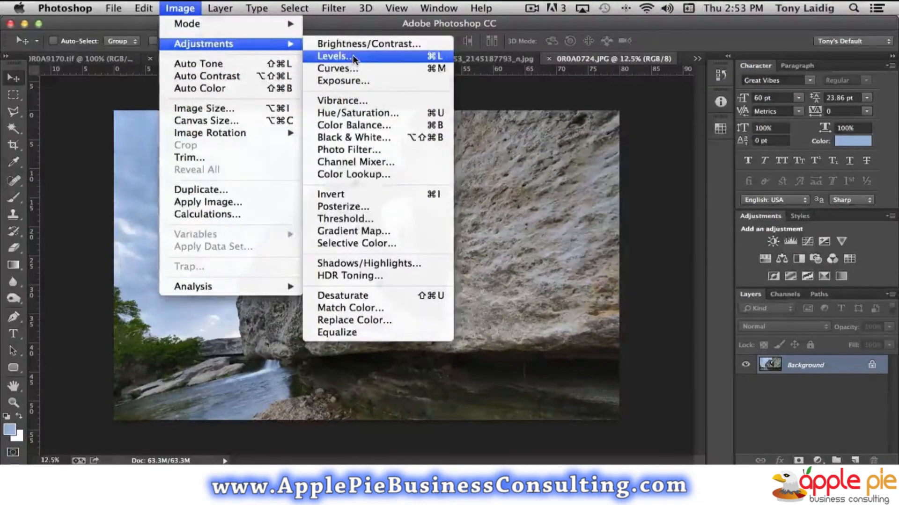
pyautogui.click(352, 56)
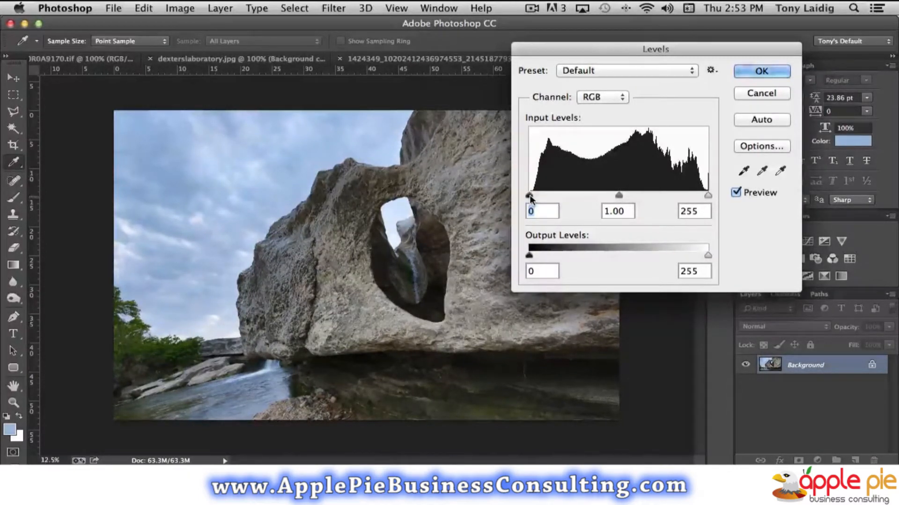
# Try out the RGB input levels, raising the shadow input to 14 and 29, and return it to 0
pyautogui.moveTo(529, 195)
pyautogui.mouseDown()
pyautogui.moveTo(582, 198)
pyautogui.moveTo(528, 196)
pyautogui.mouseUp()
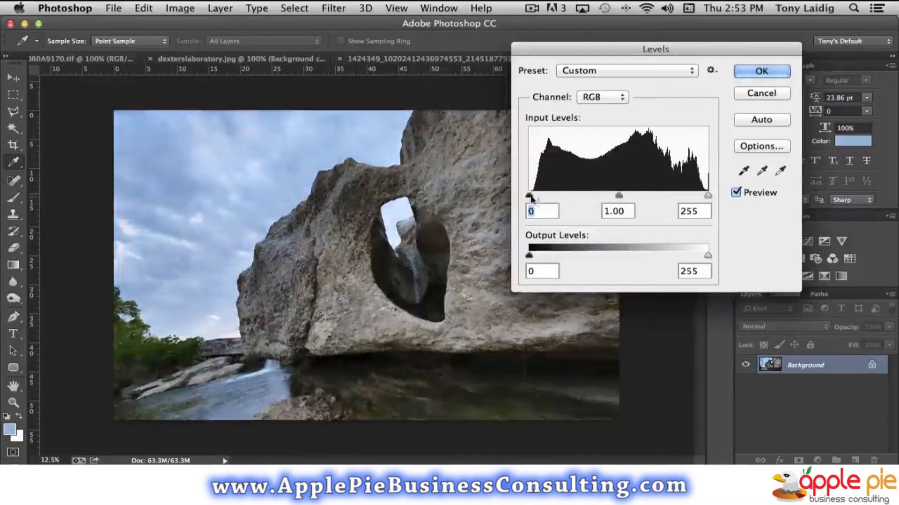
pyautogui.click(708, 195)
pyautogui.moveTo(707, 194)
pyautogui.mouseDown()
pyautogui.moveTo(667, 196)
pyautogui.moveTo(712, 194)
pyautogui.mouseUp()
pyautogui.moveTo(618, 195)
pyautogui.mouseDown()
pyautogui.moveTo(593, 194)
pyautogui.moveTo(634, 194)
pyautogui.moveTo(592, 193)
pyautogui.moveTo(617, 194)
pyautogui.mouseUp()
pyautogui.hotkey('shift', 'Tab')
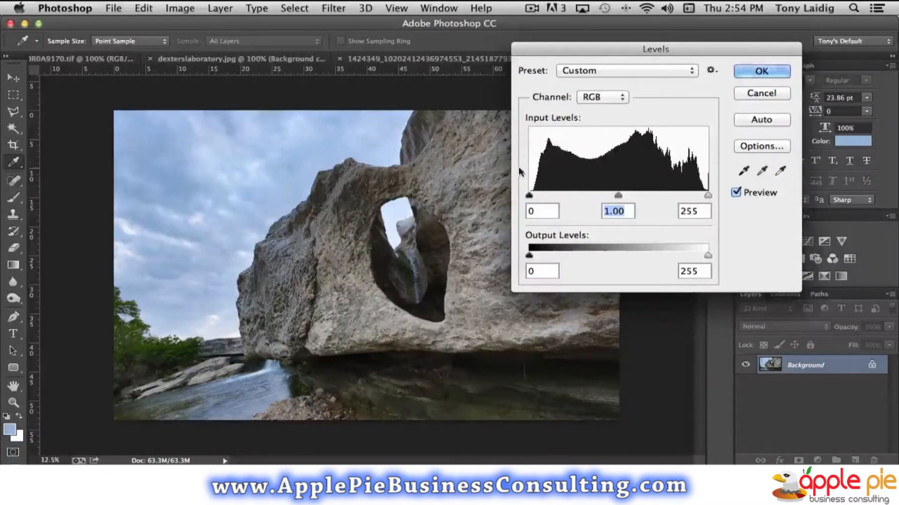
pyautogui.moveTo(530, 195); pyautogui.dragTo(540, 196)
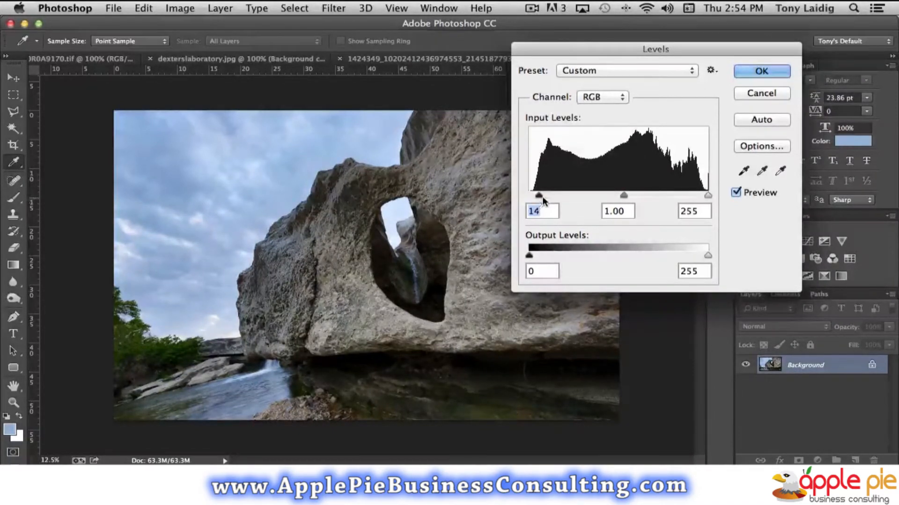
pyautogui.moveTo(540, 194); pyautogui.dragTo(549, 195)
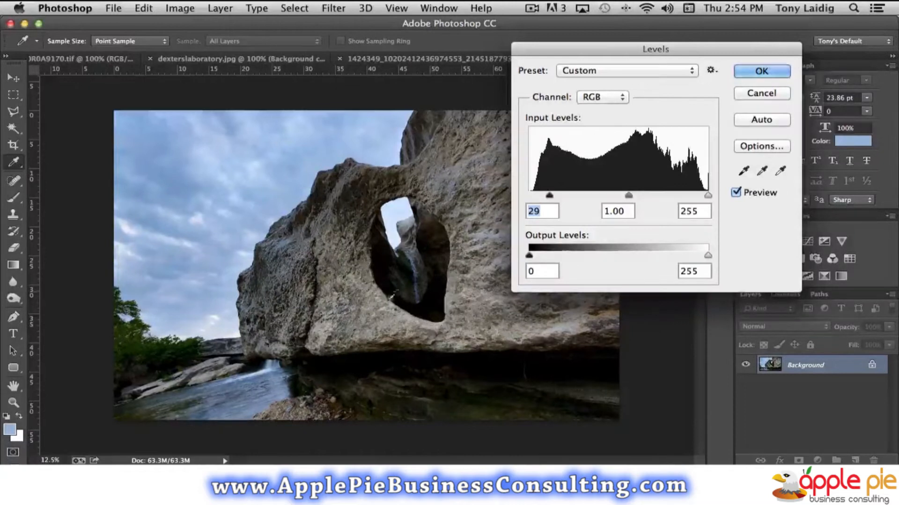
pyautogui.write('0')
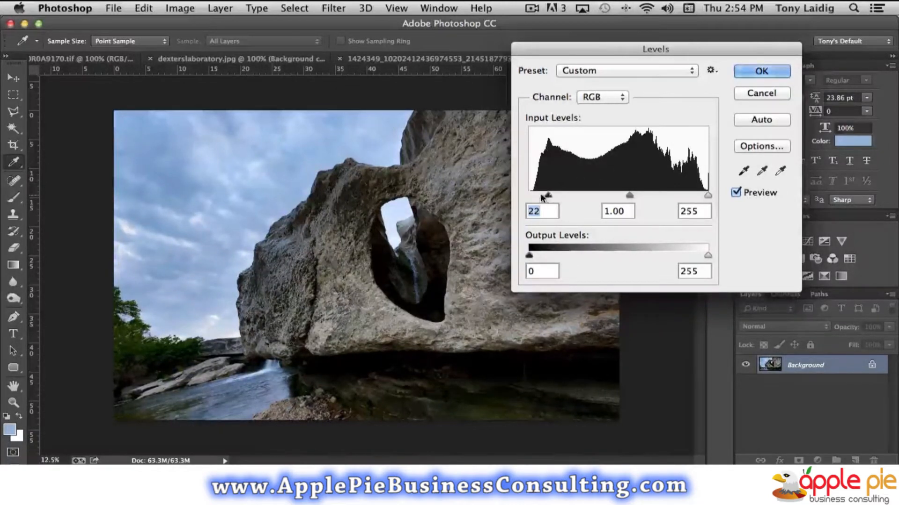
# Try lowering the RGB highlight input level to 229 and 205, and return it to 255
pyautogui.click(708, 196)
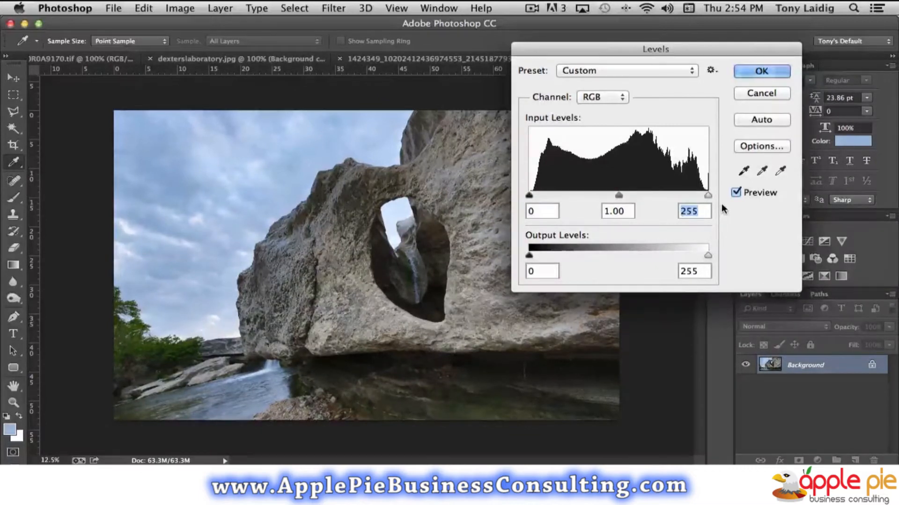
pyautogui.moveTo(708, 195); pyautogui.dragTo(689, 196)
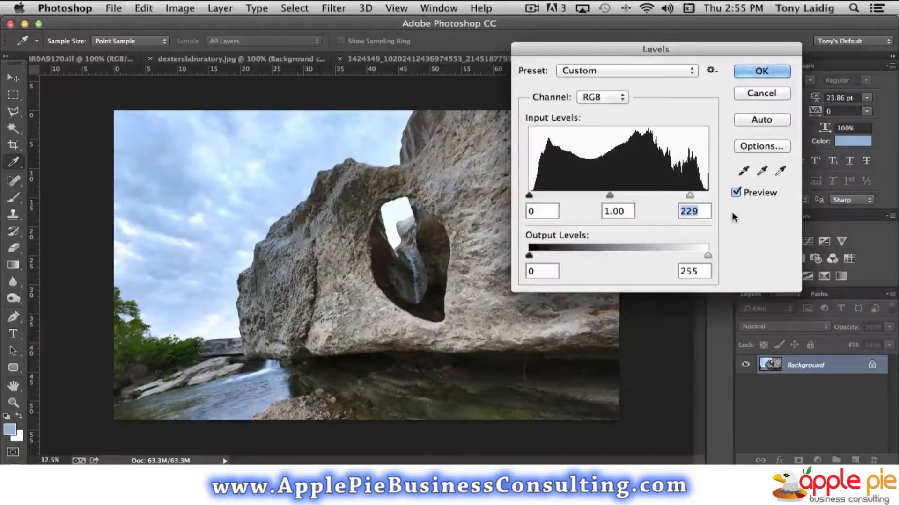
pyautogui.moveTo(687, 194); pyautogui.dragTo(673, 194)
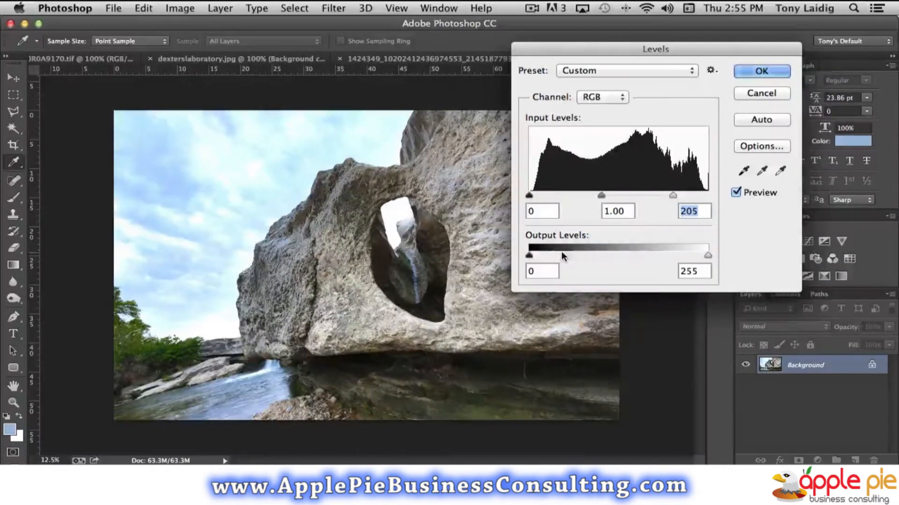
pyautogui.moveTo(673, 195); pyautogui.dragTo(707, 194)
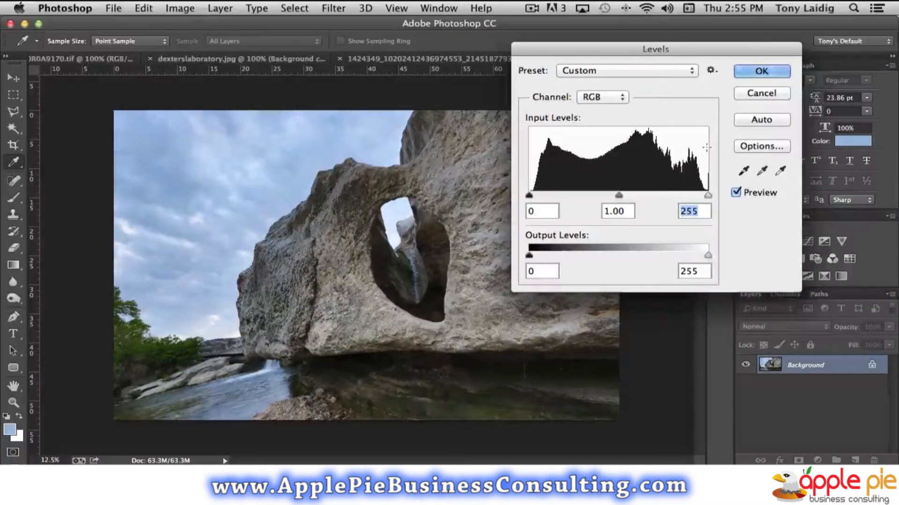
# Try raising the RGB shadow output level to 73, and return it to 0 with the midtone input at 1.00
pyautogui.moveTo(709, 256)
pyautogui.mouseDown()
pyautogui.moveTo(656, 254)
pyautogui.moveTo(711, 256)
pyautogui.mouseUp()
pyautogui.doubleClick(694, 272)
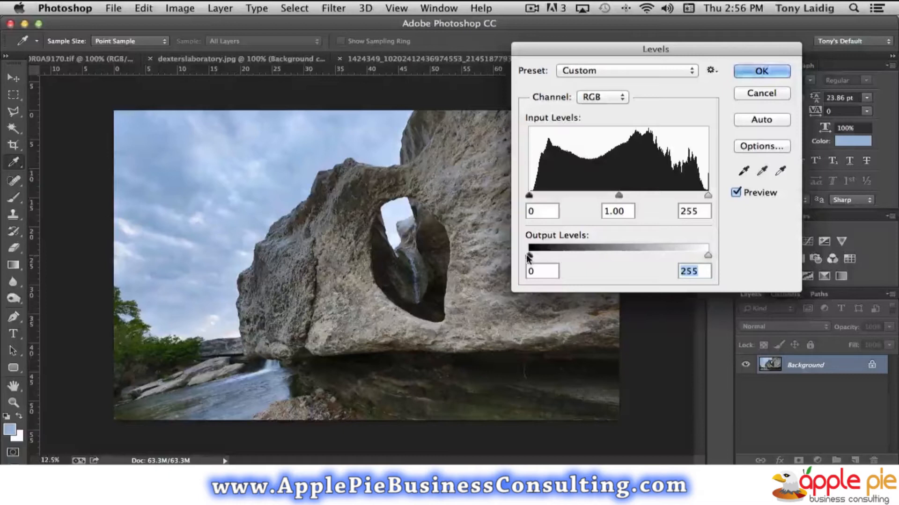
pyautogui.moveTo(528, 259); pyautogui.dragTo(580, 257)
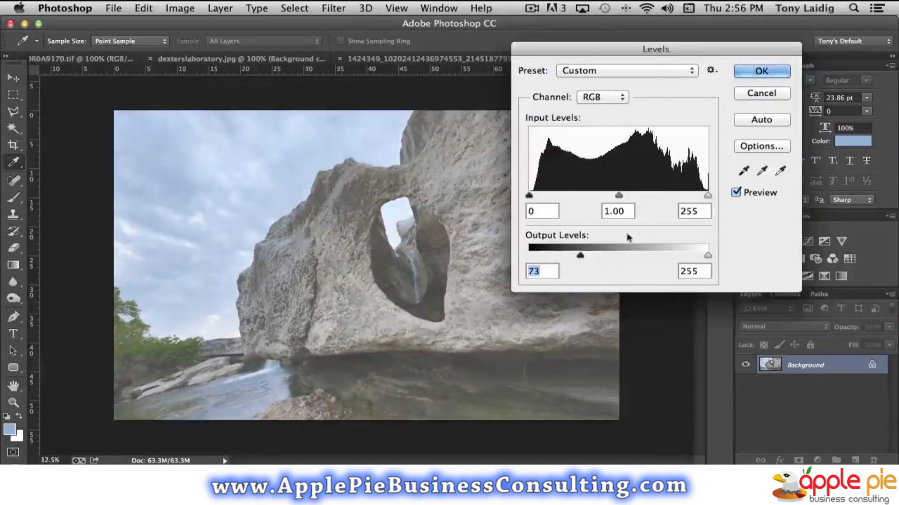
pyautogui.moveTo(580, 256); pyautogui.dragTo(529, 256)
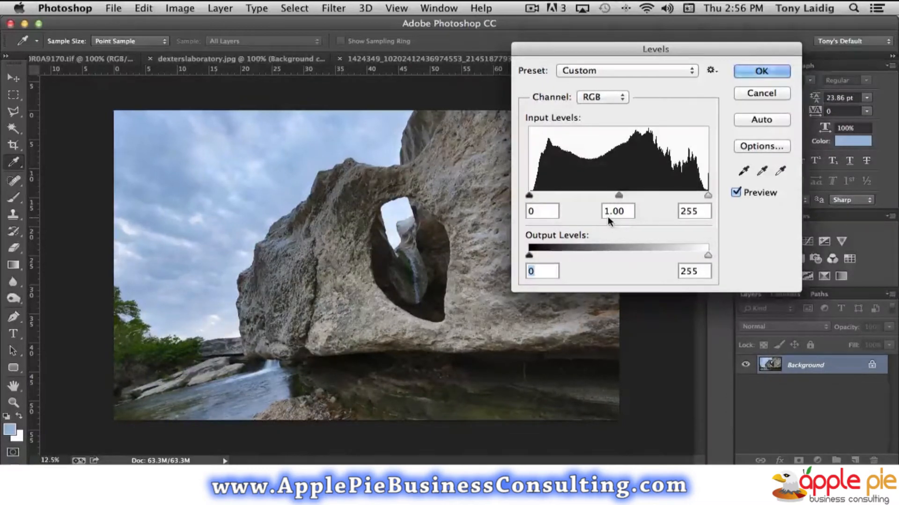
pyautogui.moveTo(620, 196)
pyautogui.mouseDown()
pyautogui.moveTo(597, 196)
pyautogui.moveTo(652, 194)
pyautogui.moveTo(618, 194)
pyautogui.mouseUp()
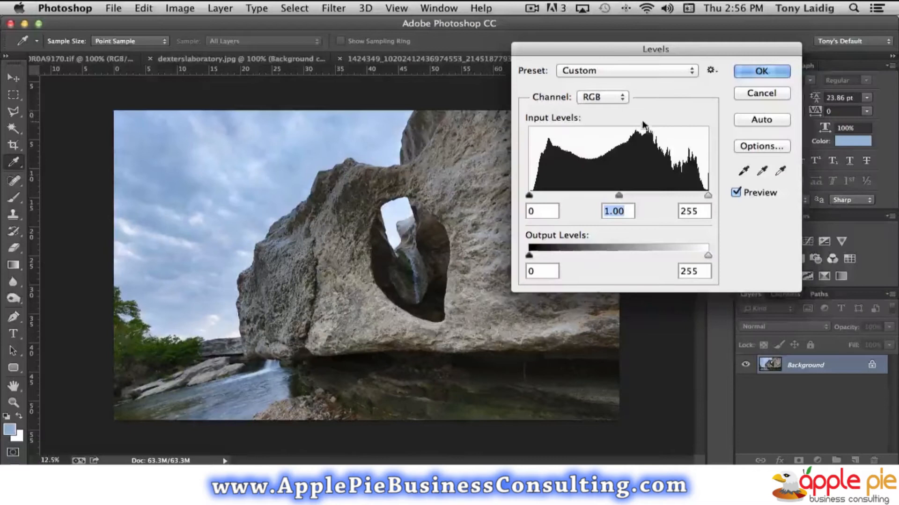
# Try blue channel midtone input levels of 1.57 and 0.45, and settle on 0.78
pyautogui.click(599, 98)
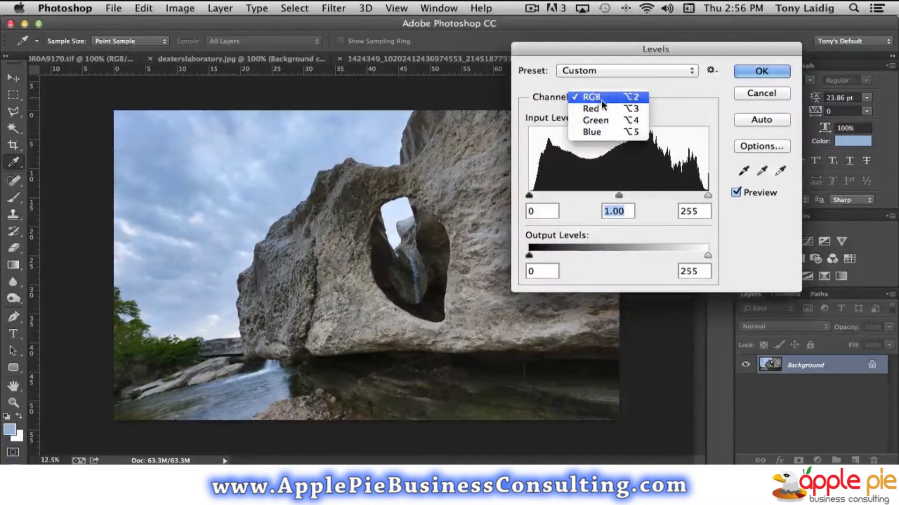
pyautogui.press('Escape')
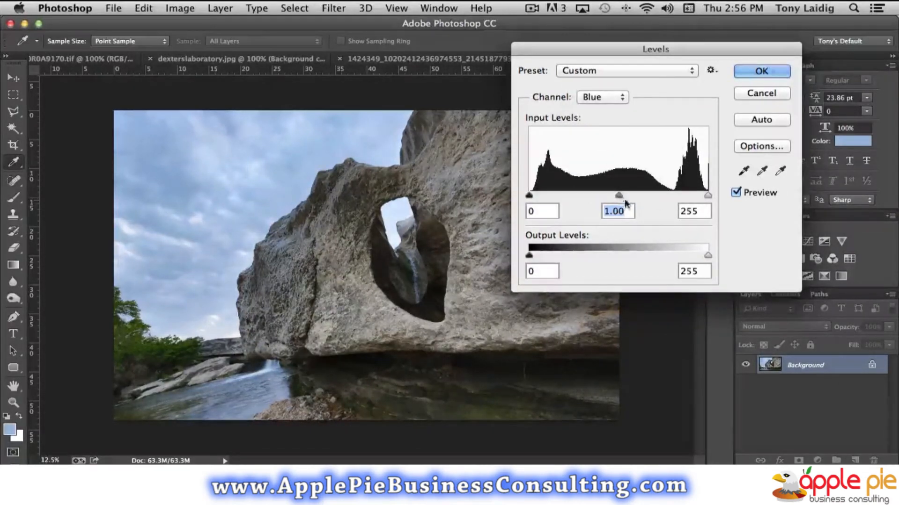
pyautogui.moveTo(618, 194); pyautogui.dragTo(588, 196)
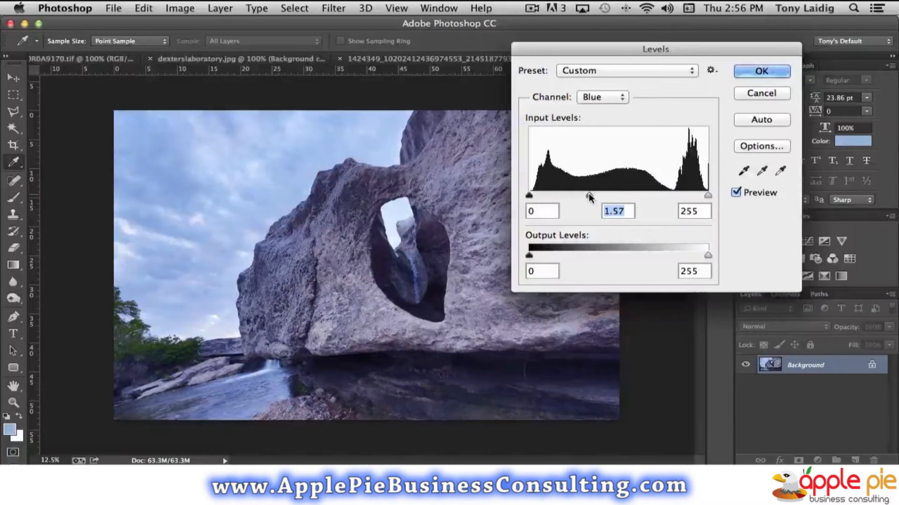
pyautogui.moveTo(589, 195); pyautogui.dragTo(591, 197)
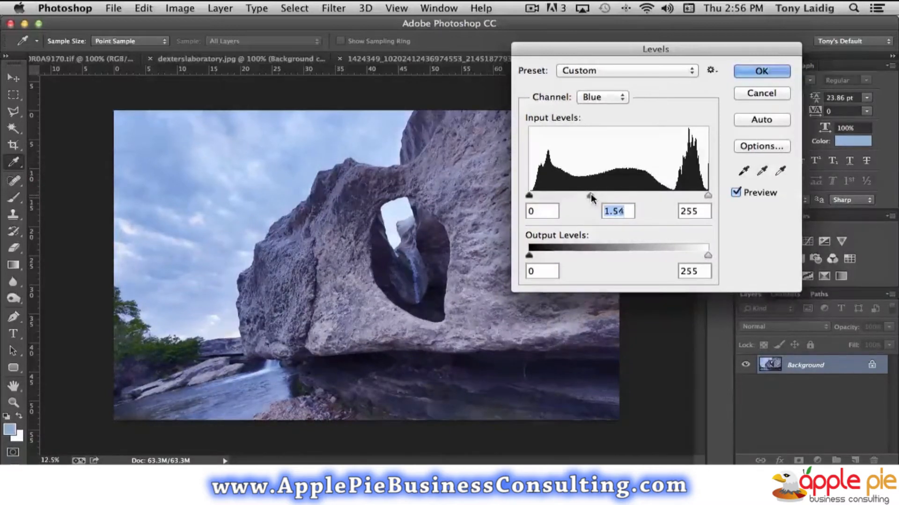
pyautogui.moveTo(645, 197); pyautogui.dragTo(659, 197)
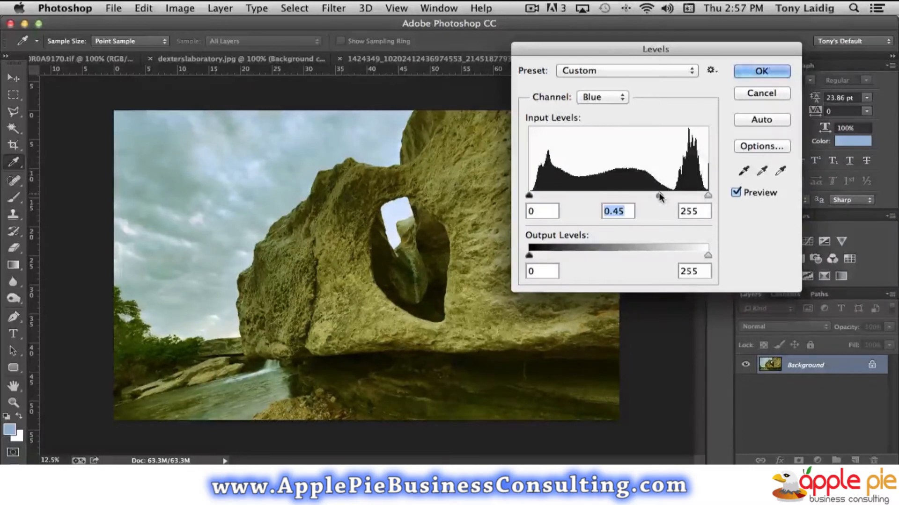
pyautogui.moveTo(659, 196); pyautogui.dragTo(633, 200)
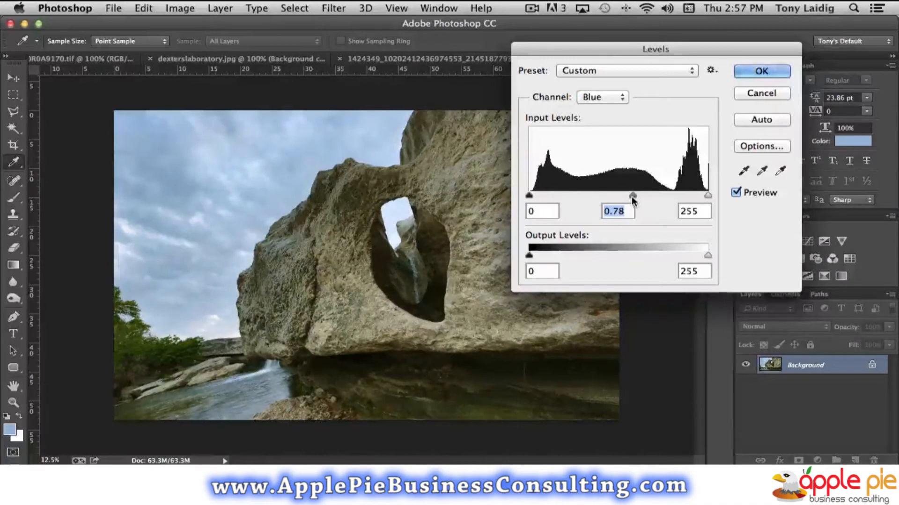
# Set the green channel's shadow input level to 3 and its midtone input level to 0.97
pyautogui.click(597, 100)
pyautogui.click(602, 84)
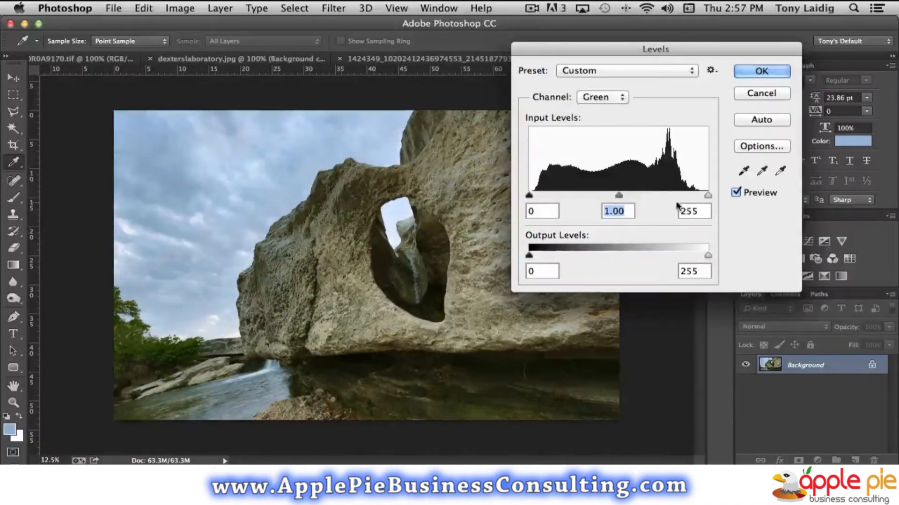
pyautogui.moveTo(708, 195)
pyautogui.mouseDown()
pyautogui.moveTo(694, 196)
pyautogui.moveTo(712, 195)
pyautogui.mouseUp()
pyautogui.moveTo(530, 196)
pyautogui.mouseDown()
pyautogui.moveTo(541, 195)
pyautogui.moveTo(531, 196)
pyautogui.mouseUp()
pyautogui.moveTo(618, 196); pyautogui.dragTo(621, 194)
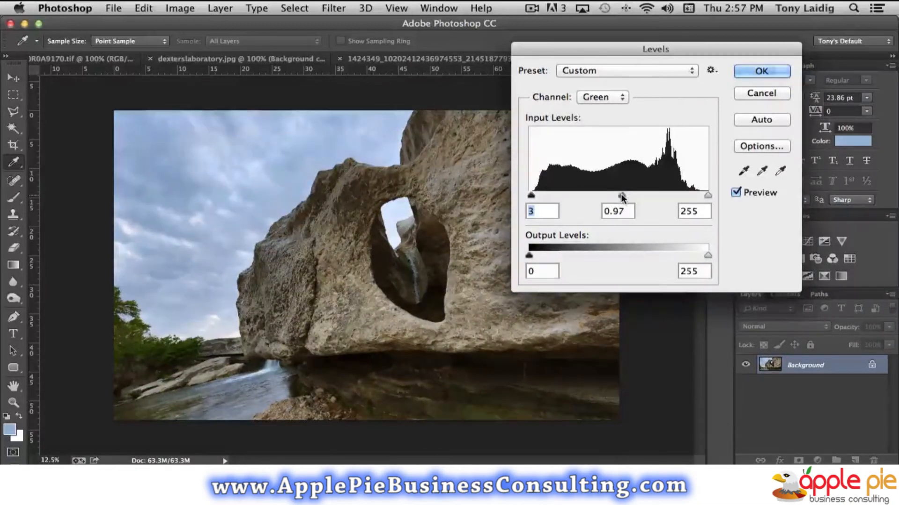
# Set the red channel's midtone input level to 1.09
pyautogui.click(599, 97)
pyautogui.click(597, 87)
pyautogui.moveTo(708, 195)
pyautogui.mouseDown()
pyautogui.moveTo(690, 196)
pyautogui.moveTo(708, 196)
pyautogui.mouseUp()
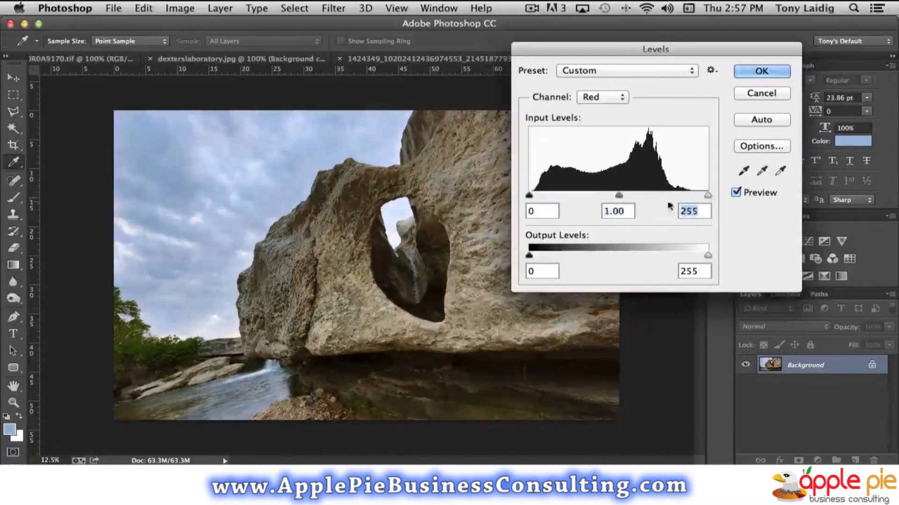
pyautogui.moveTo(618, 195)
pyautogui.mouseDown()
pyautogui.moveTo(606, 196)
pyautogui.moveTo(631, 194)
pyautogui.moveTo(613, 192)
pyautogui.mouseUp()
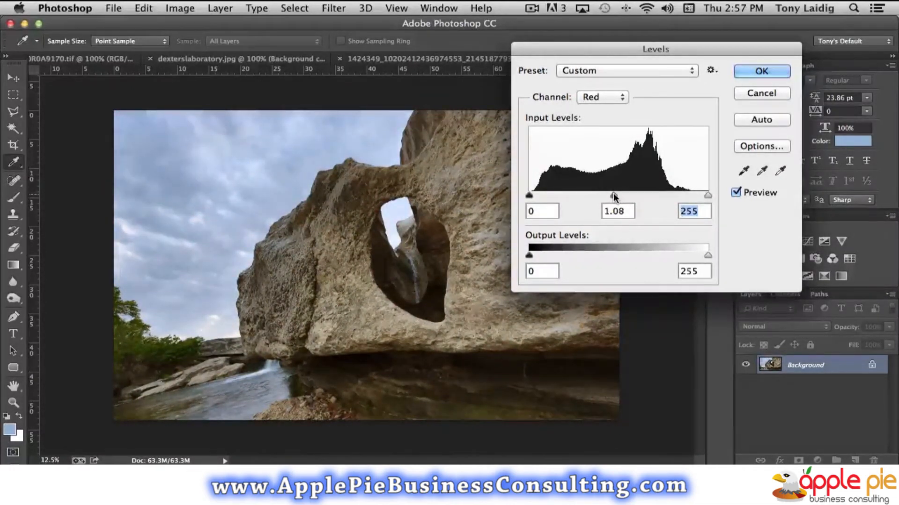
pyautogui.hotkey('shift', 'Tab')
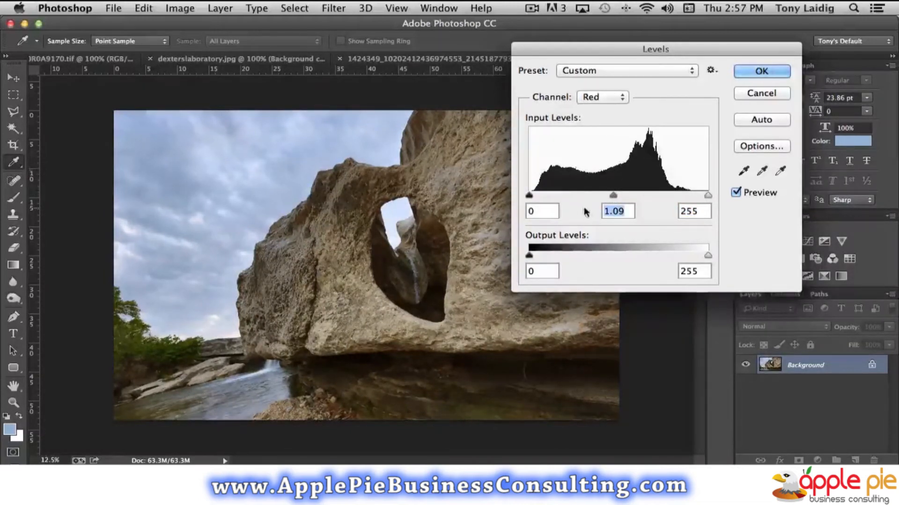
# Compare the photo with and without the Levels correction by toggling its preview, leaving the preview on
pyautogui.click(736, 193)
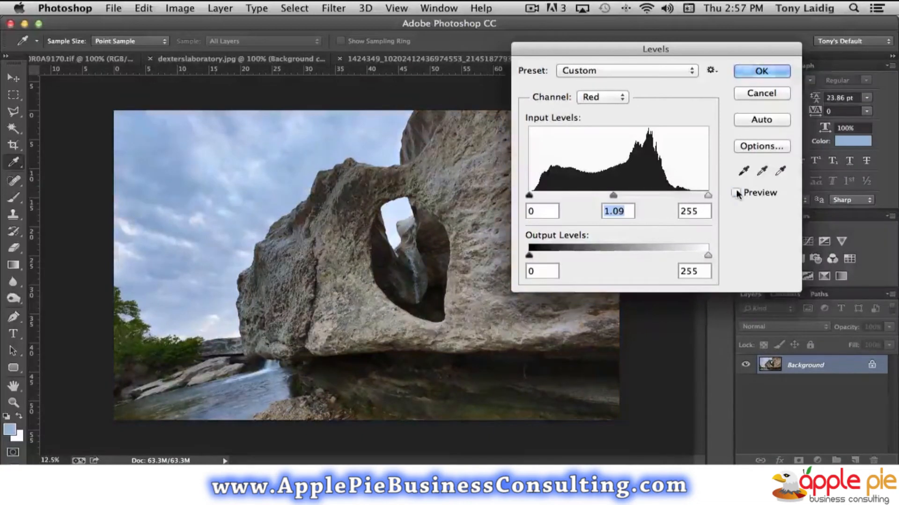
pyautogui.click(736, 193)
pyautogui.click(736, 193)
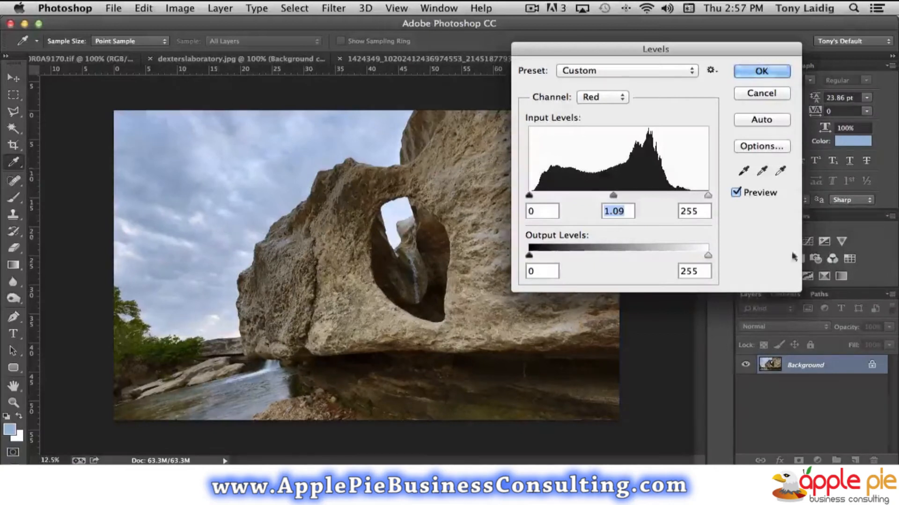
pyautogui.click(736, 194)
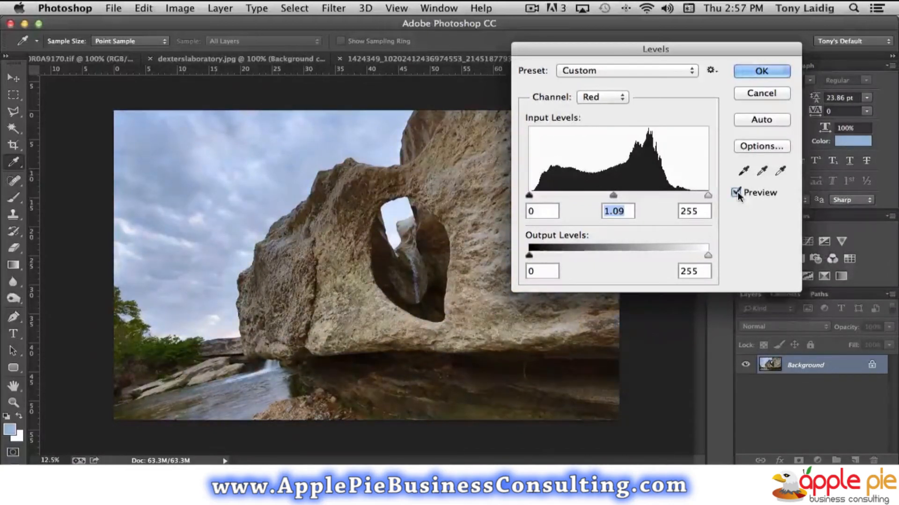
pyautogui.click(736, 193)
pyautogui.click(737, 193)
pyautogui.click(737, 193)
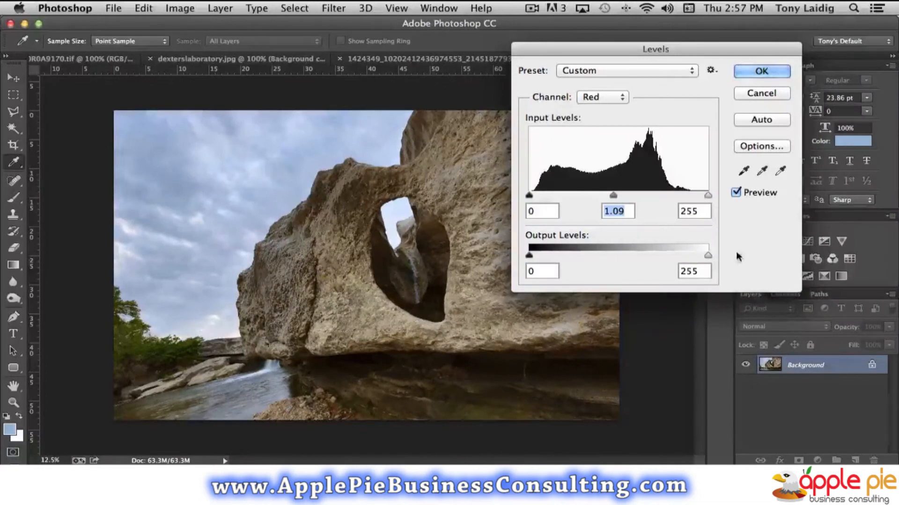
# Brighten the composite RGB channel by setting its midtone input level to 1.20
pyautogui.moveTo(707, 255)
pyautogui.mouseDown()
pyautogui.moveTo(680, 255)
pyautogui.moveTo(713, 254)
pyautogui.mouseUp()
pyautogui.click(604, 97)
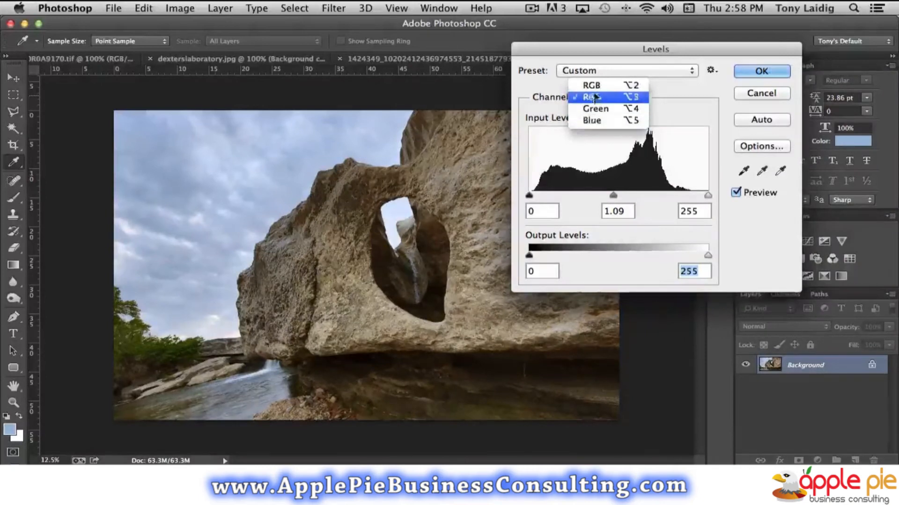
pyautogui.click(595, 87)
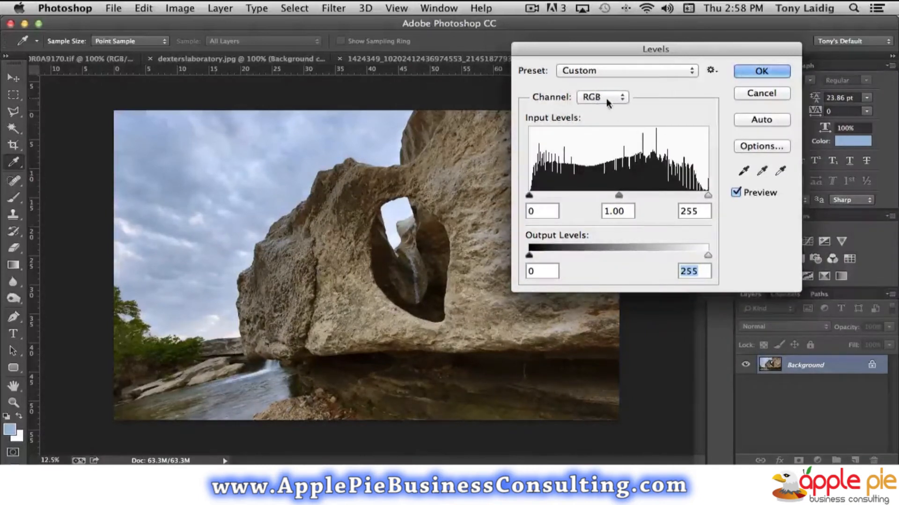
pyautogui.moveTo(618, 195)
pyautogui.mouseDown()
pyautogui.moveTo(630, 195)
pyautogui.moveTo(605, 198)
pyautogui.mouseUp()
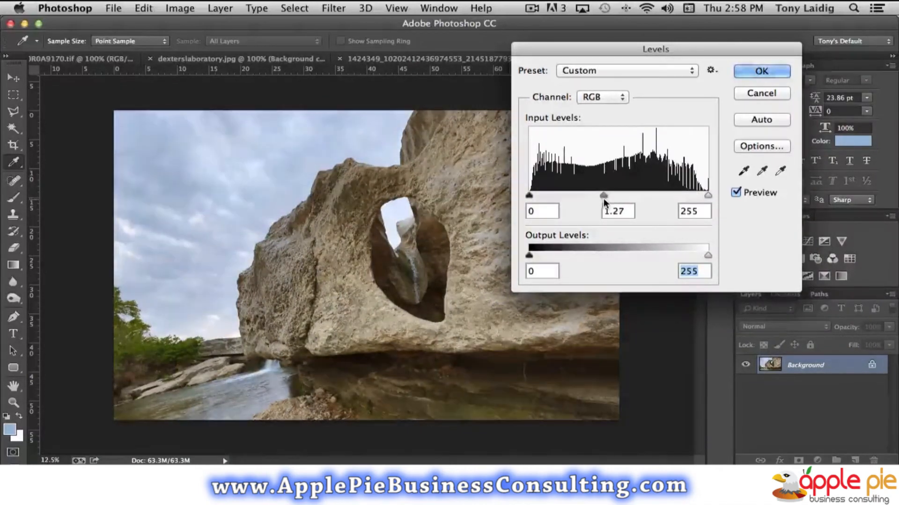
pyautogui.click(606, 198)
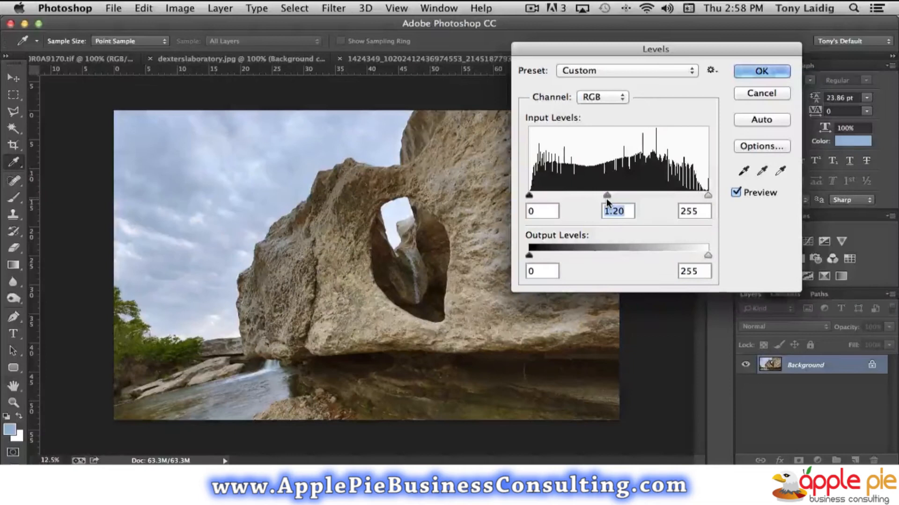
# Apply the Levels correction and open the Curves adjustment for the photo
pyautogui.click(760, 71)
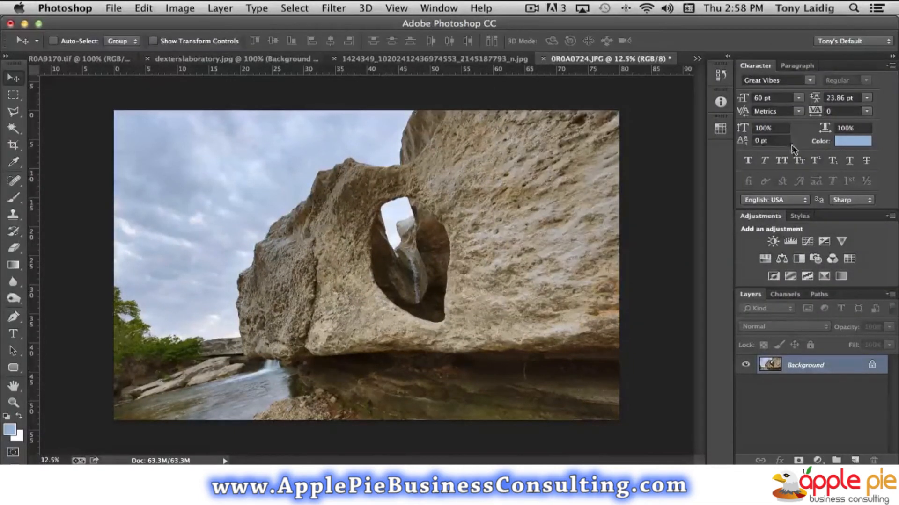
pyautogui.click(175, 9)
pyautogui.moveTo(184, 43)
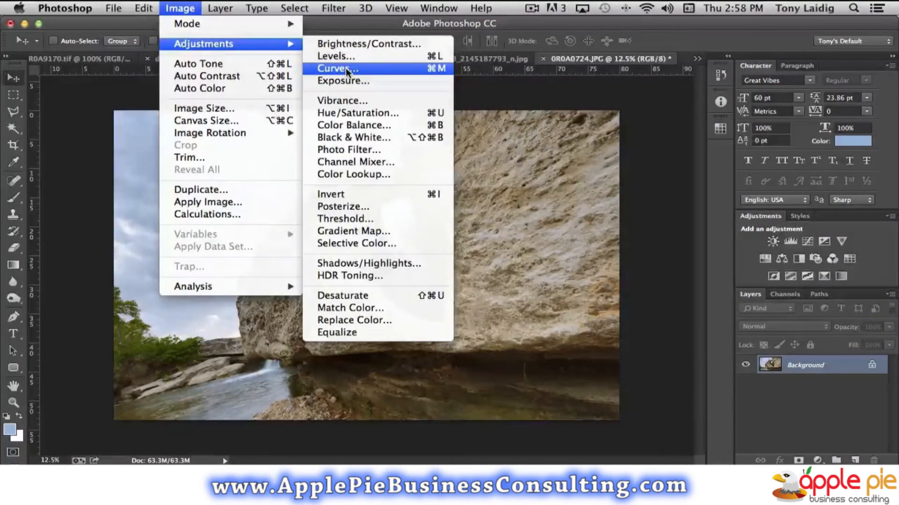
pyautogui.click(346, 68)
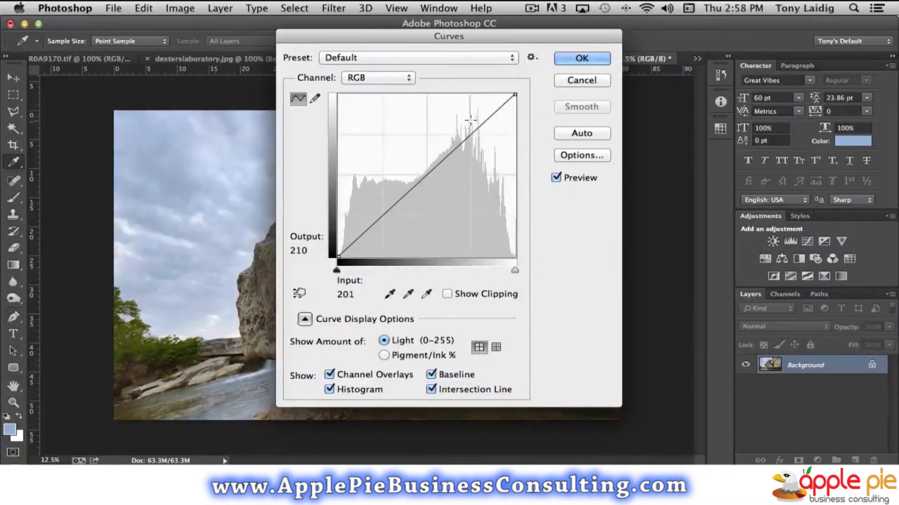
pyautogui.click(377, 80)
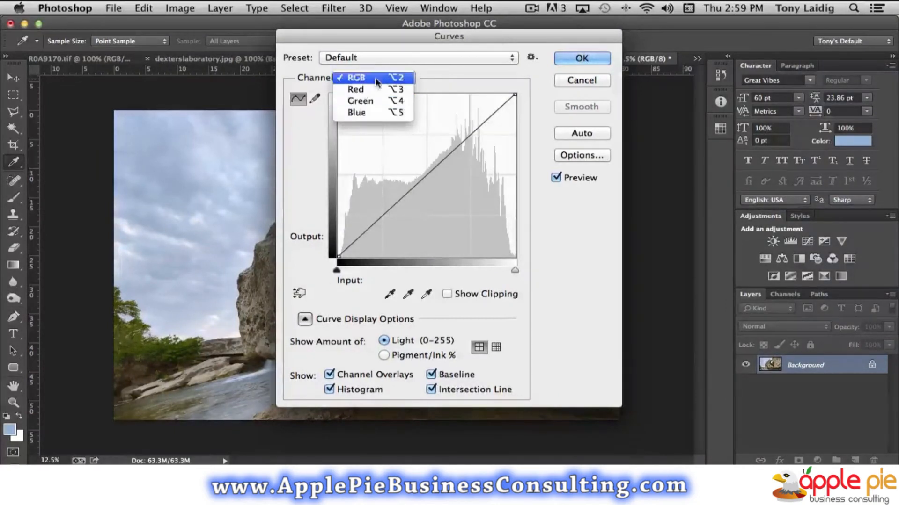
pyautogui.click(407, 58)
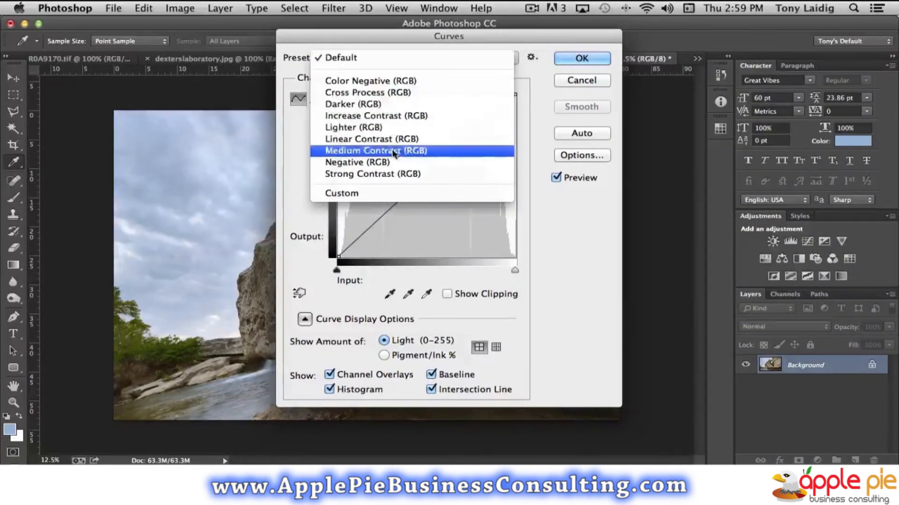
pyautogui.click(574, 225)
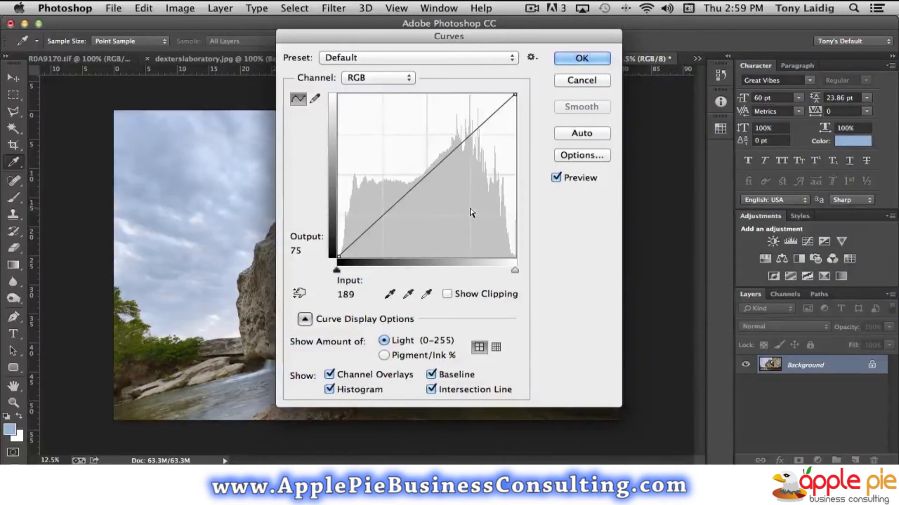
# Darken the photo by adding a highlight point to the RGB curve and lowering it to input 176, output 149
pyautogui.click(471, 135)
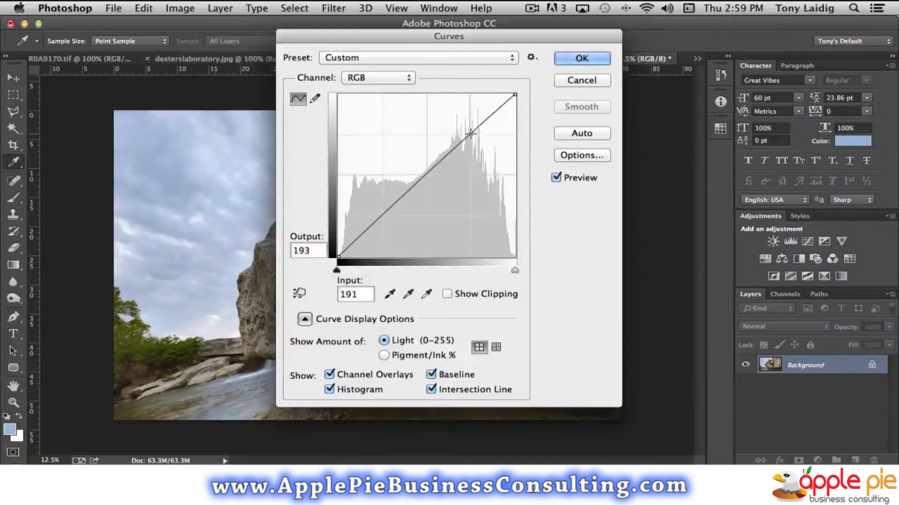
pyautogui.moveTo(471, 135); pyautogui.dragTo(469, 150)
pyautogui.moveTo(444, 35); pyautogui.dragTo(725, 21)
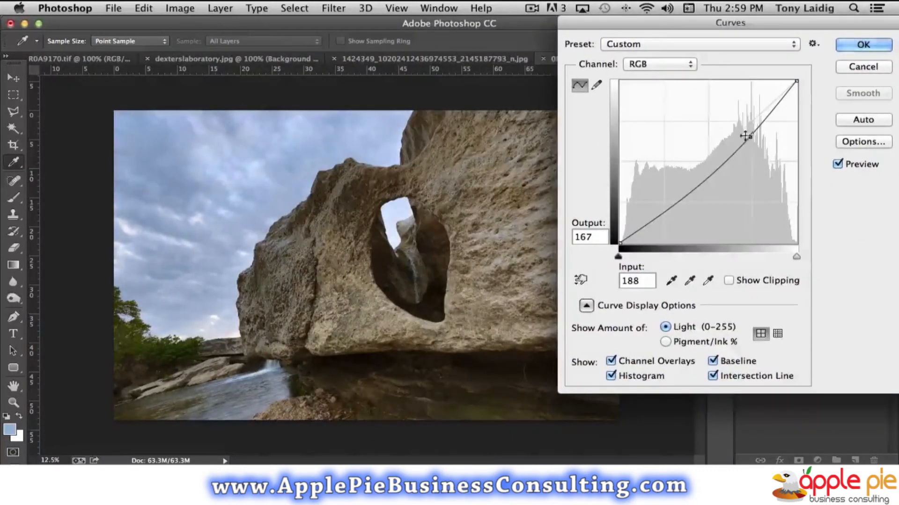
pyautogui.moveTo(749, 138)
pyautogui.mouseDown()
pyautogui.moveTo(750, 148)
pyautogui.moveTo(729, 148)
pyautogui.moveTo(749, 149)
pyautogui.moveTo(741, 149)
pyautogui.mouseUp()
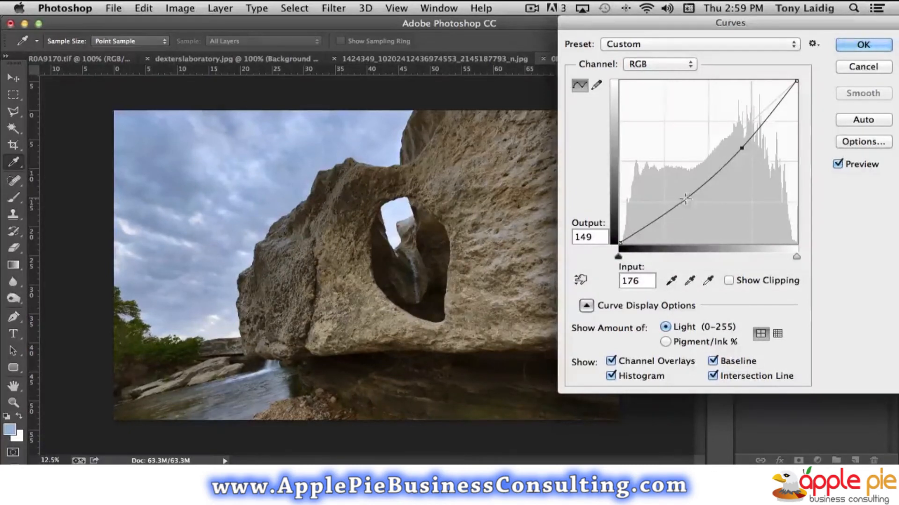
# Add a shadow point to the RGB curve at input 81, output 71, and move the highlight point to input 165, output 153
pyautogui.moveTo(678, 204); pyautogui.dragTo(676, 198)
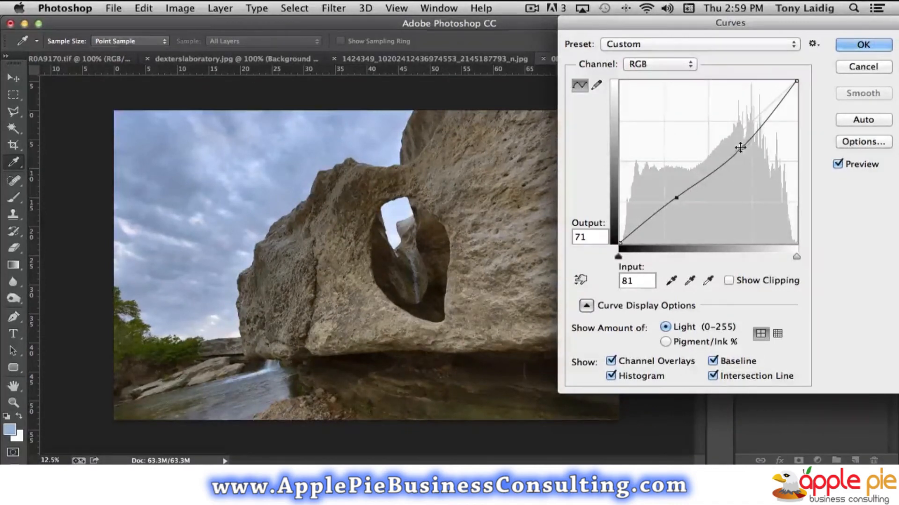
pyautogui.moveTo(741, 148)
pyautogui.mouseDown()
pyautogui.moveTo(746, 160)
pyautogui.moveTo(733, 146)
pyautogui.mouseUp()
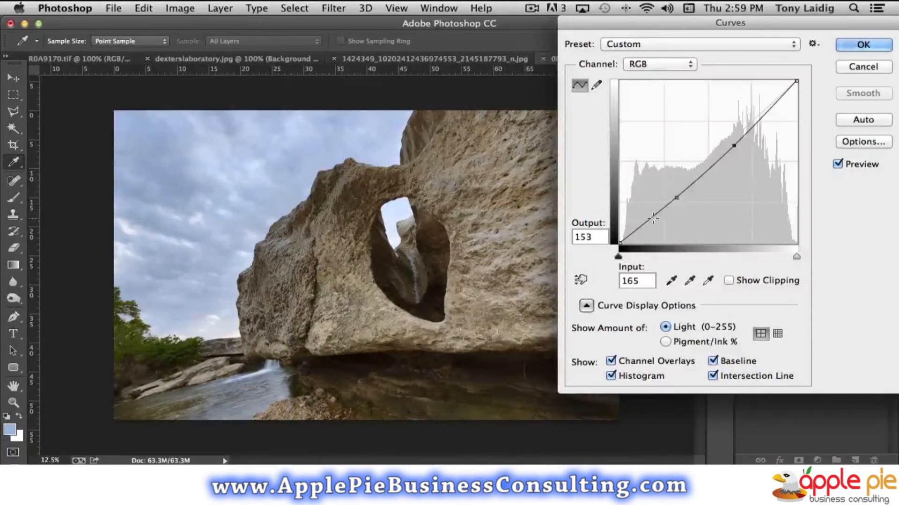
# Add a deeper shadow point at input 45, output 33, move the upper curve point to input 153, output 151, and close Curves
pyautogui.moveTo(652, 218)
pyautogui.mouseDown()
pyautogui.moveTo(659, 223)
pyautogui.moveTo(652, 218)
pyautogui.mouseUp()
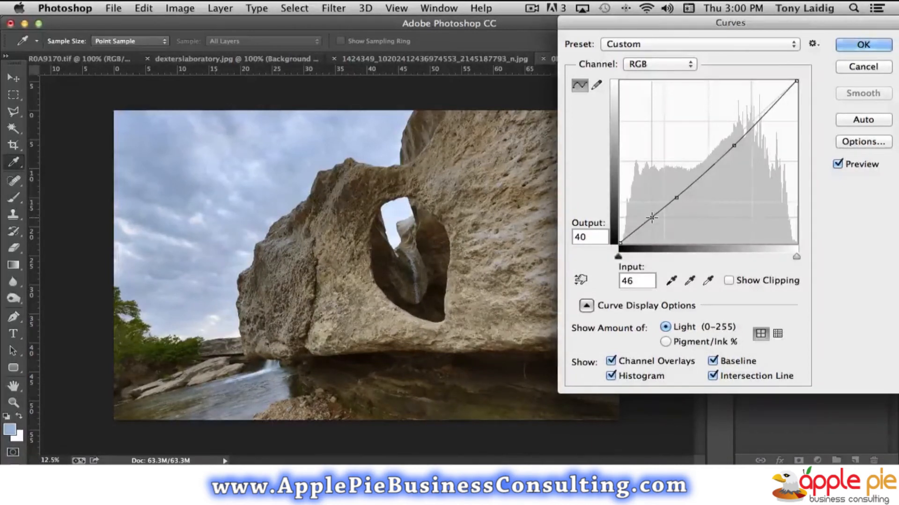
pyautogui.moveTo(652, 217)
pyautogui.mouseDown()
pyautogui.moveTo(645, 180)
pyautogui.moveTo(645, 195)
pyautogui.moveTo(627, 193)
pyautogui.moveTo(651, 222)
pyautogui.mouseUp()
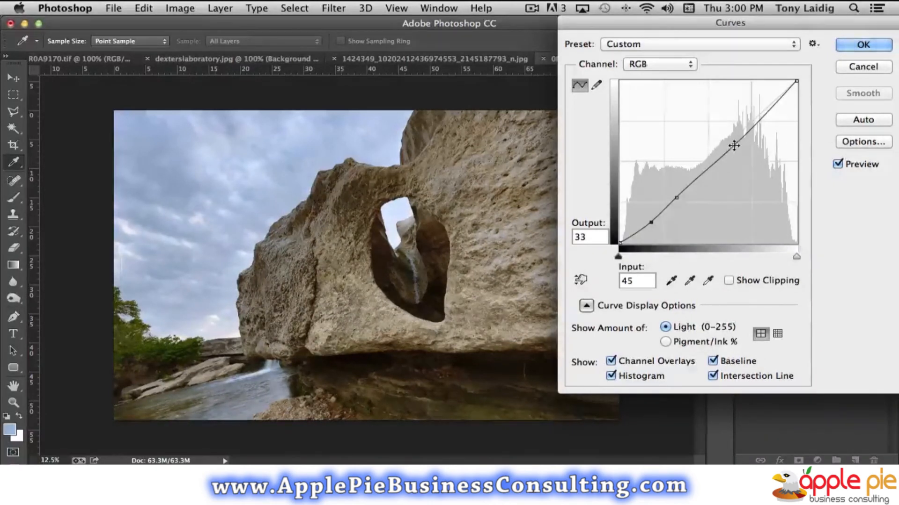
pyautogui.moveTo(733, 145)
pyautogui.mouseDown()
pyautogui.moveTo(737, 153)
pyautogui.moveTo(725, 146)
pyautogui.mouseUp()
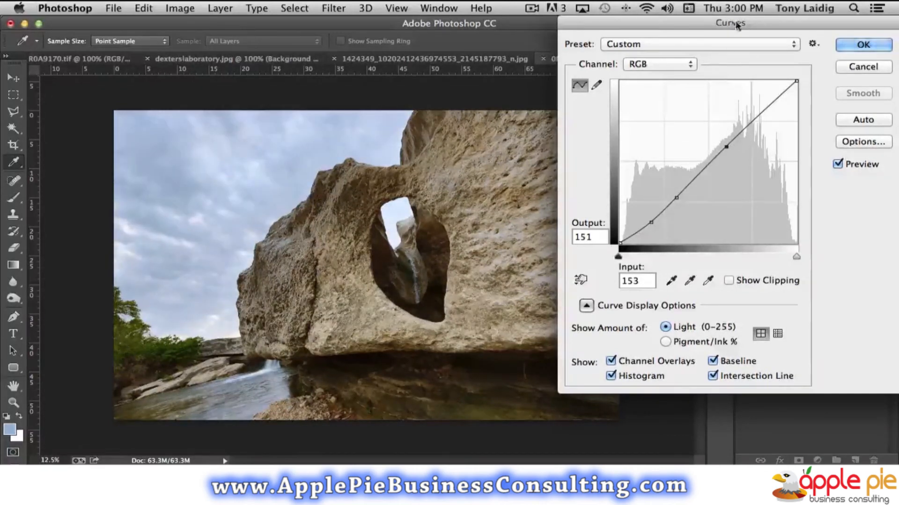
pyautogui.moveTo(742, 23); pyautogui.dragTo(617, 24)
pyautogui.click(738, 67)
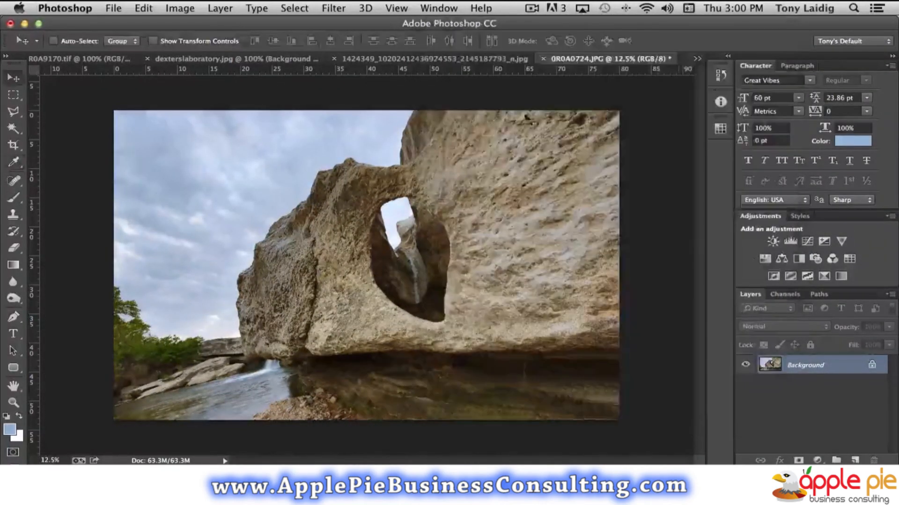
# Open the Exposure adjustment and set exposure to +0.66, offset to +0.0246 and gamma correction to 0.79
pyautogui.click(180, 8)
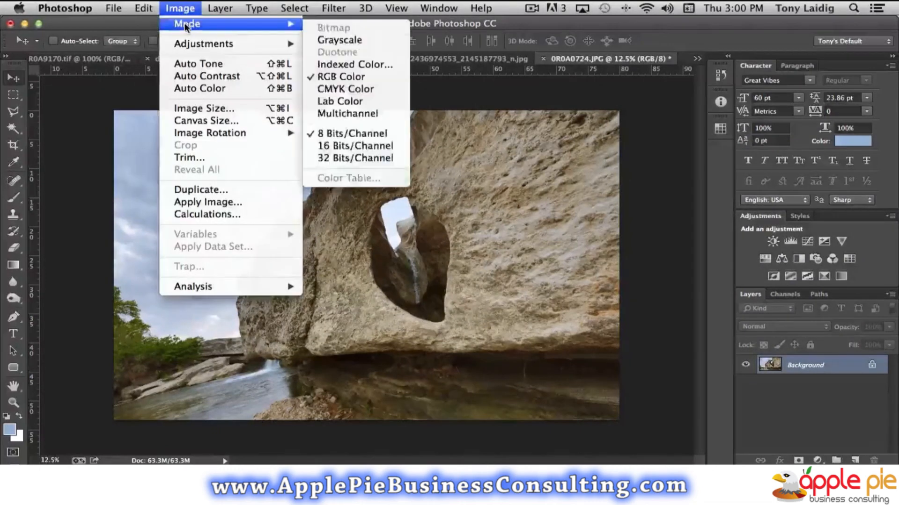
pyautogui.moveTo(197, 43)
pyautogui.click(340, 81)
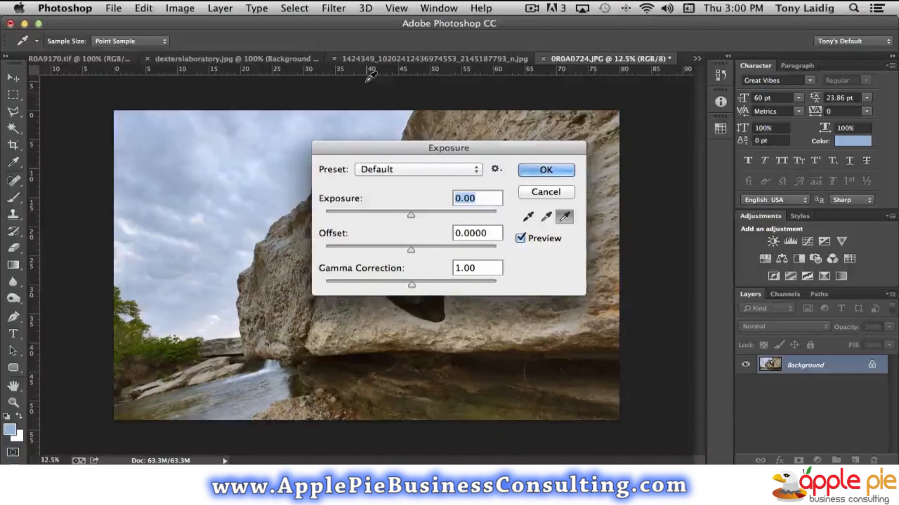
pyautogui.moveTo(403, 147); pyautogui.dragTo(621, 79)
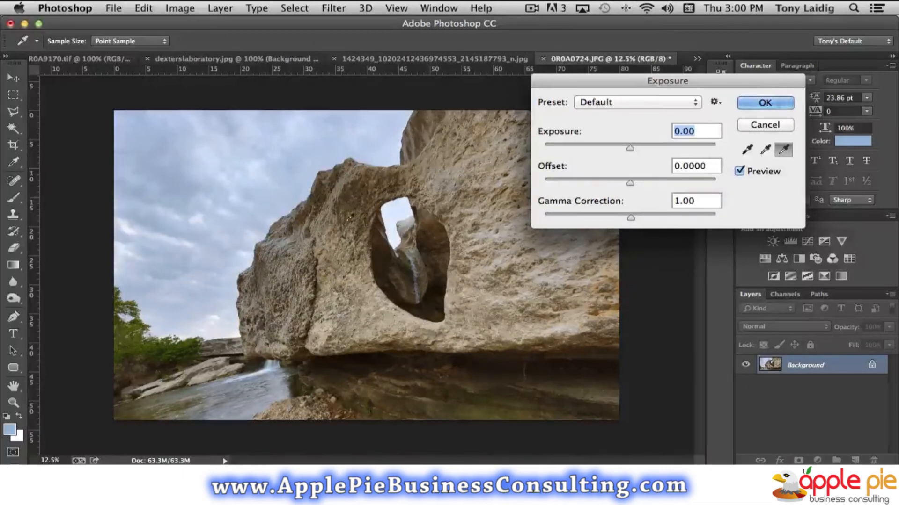
pyautogui.moveTo(630, 149)
pyautogui.mouseDown()
pyautogui.moveTo(645, 148)
pyautogui.moveTo(637, 149)
pyautogui.mouseUp()
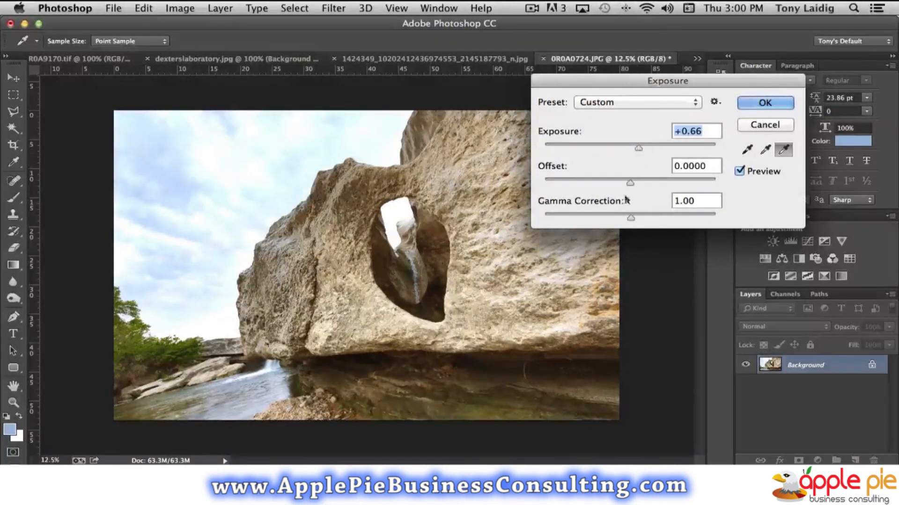
pyautogui.moveTo(628, 182)
pyautogui.mouseDown()
pyautogui.moveTo(646, 182)
pyautogui.moveTo(619, 182)
pyautogui.moveTo(635, 181)
pyautogui.mouseUp()
pyautogui.moveTo(630, 216)
pyautogui.mouseDown()
pyautogui.moveTo(607, 218)
pyautogui.moveTo(644, 219)
pyautogui.mouseUp()
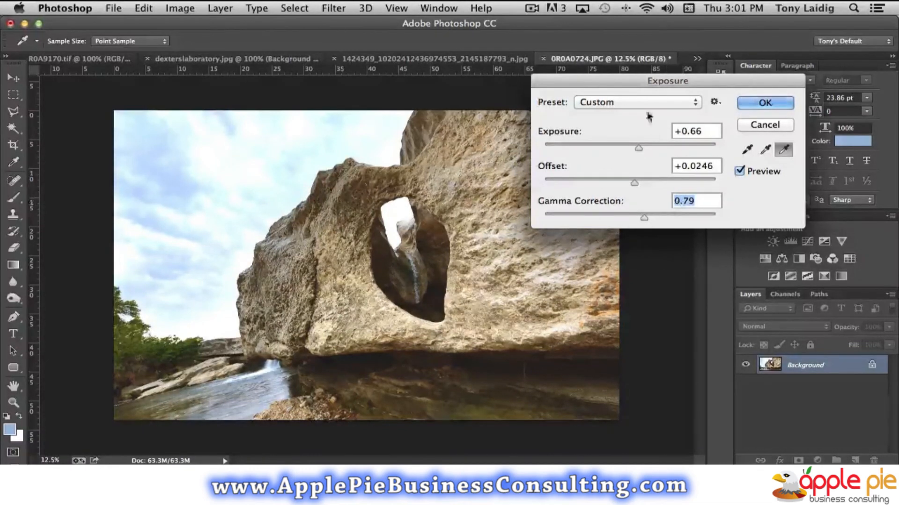
# Try the Minus 2.0 exposure preset on the photo and replace it with the Plus 1.0 preset
pyautogui.click(625, 102)
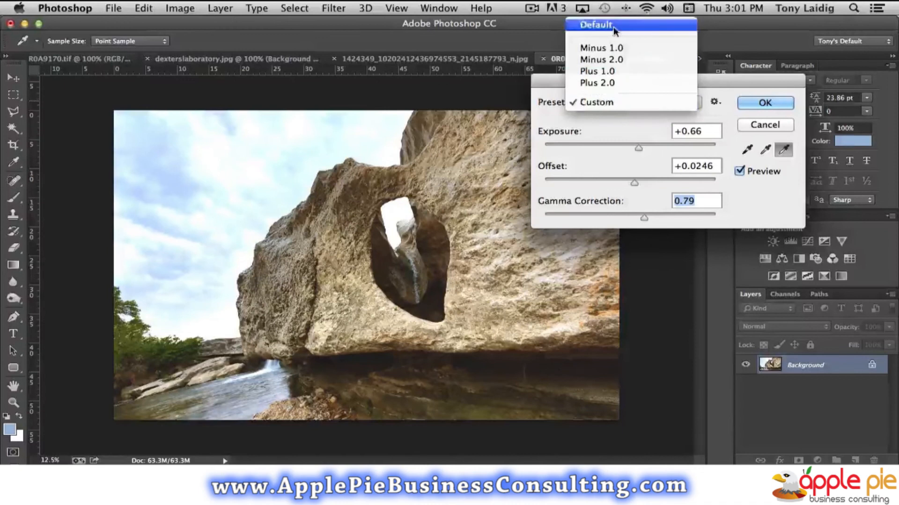
pyautogui.click(602, 58)
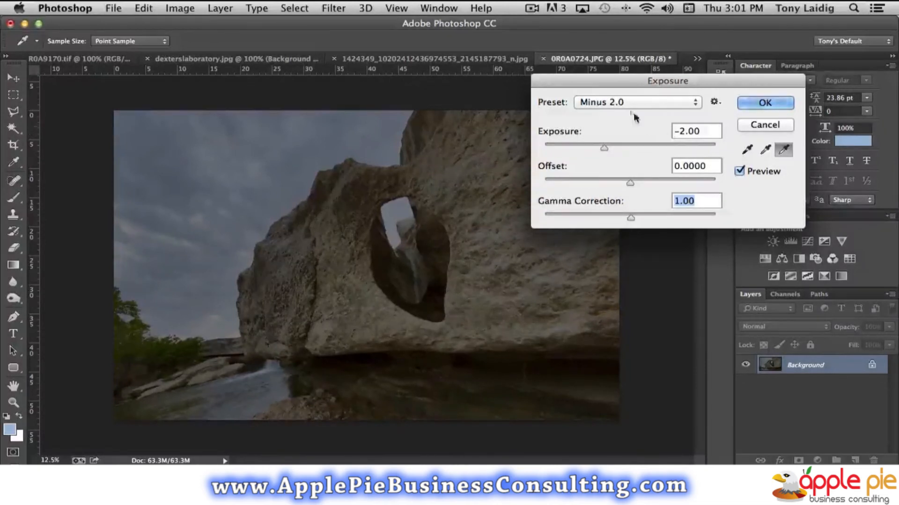
pyautogui.click(625, 101)
pyautogui.click(621, 113)
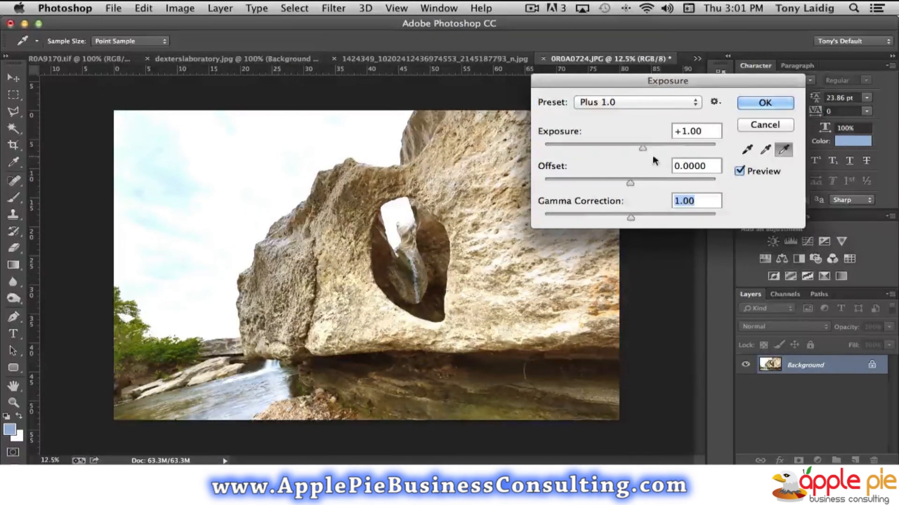
# Reduce the exposure to +0.38 and sample the black point from the green bushes and the shadow beneath the rock overhang
pyautogui.moveTo(640, 147); pyautogui.dragTo(634, 148)
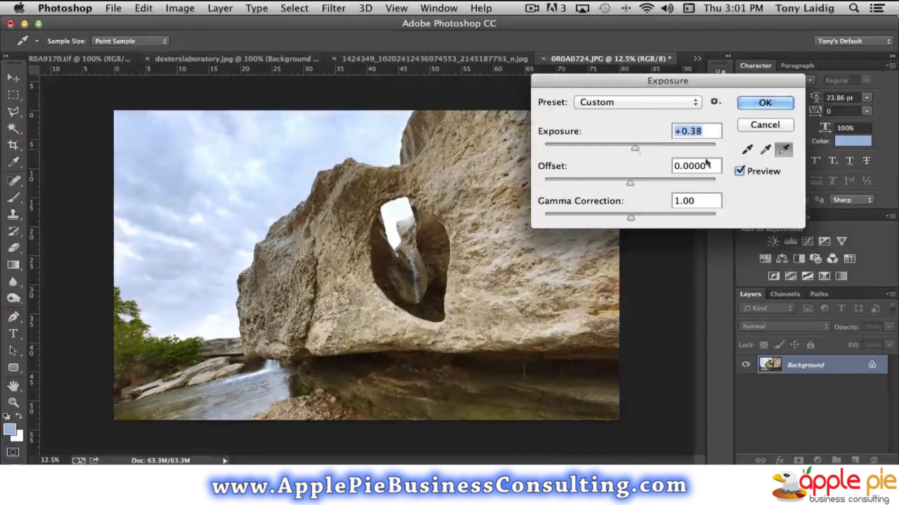
pyautogui.click(783, 151)
pyautogui.click(747, 150)
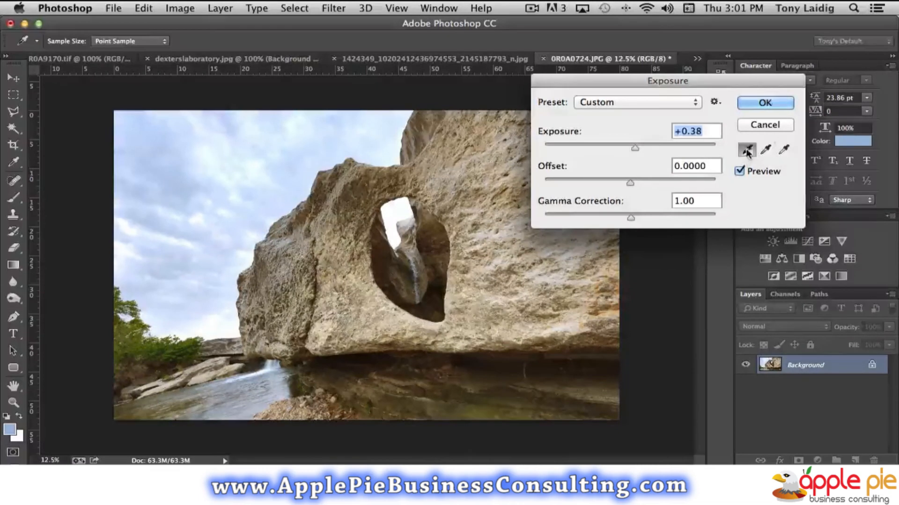
pyautogui.click(181, 355)
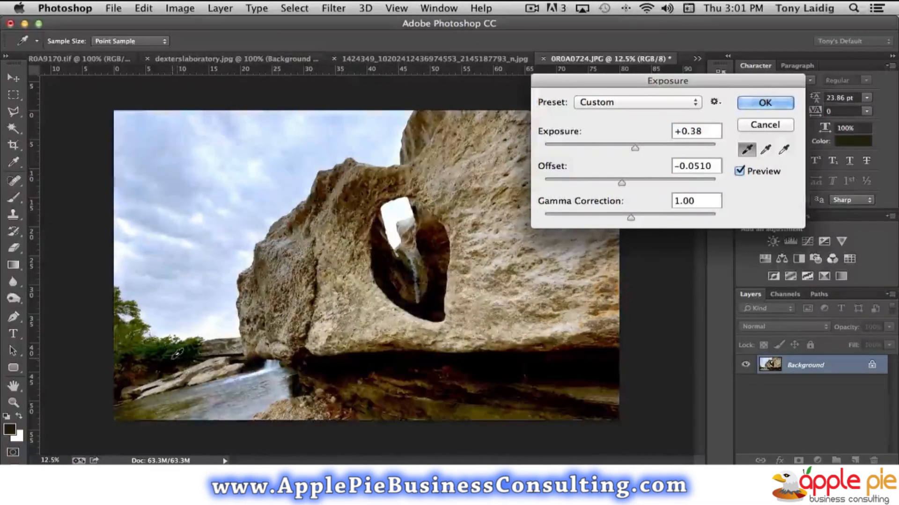
pyautogui.click(402, 358)
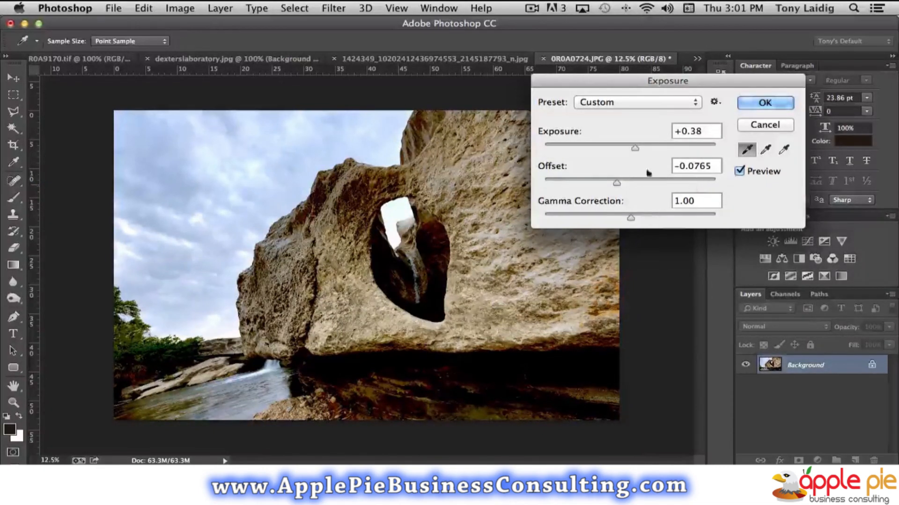
# Raise the exposure value to +0.66, keeping the black point eyedropper active
pyautogui.click(637, 147)
pyautogui.moveTo(646, 149); pyautogui.dragTo(638, 147)
pyautogui.click(744, 154)
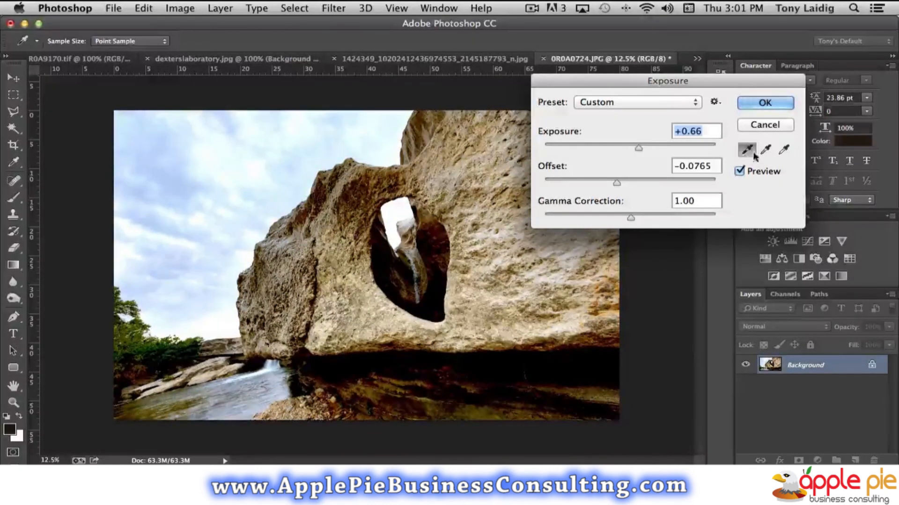